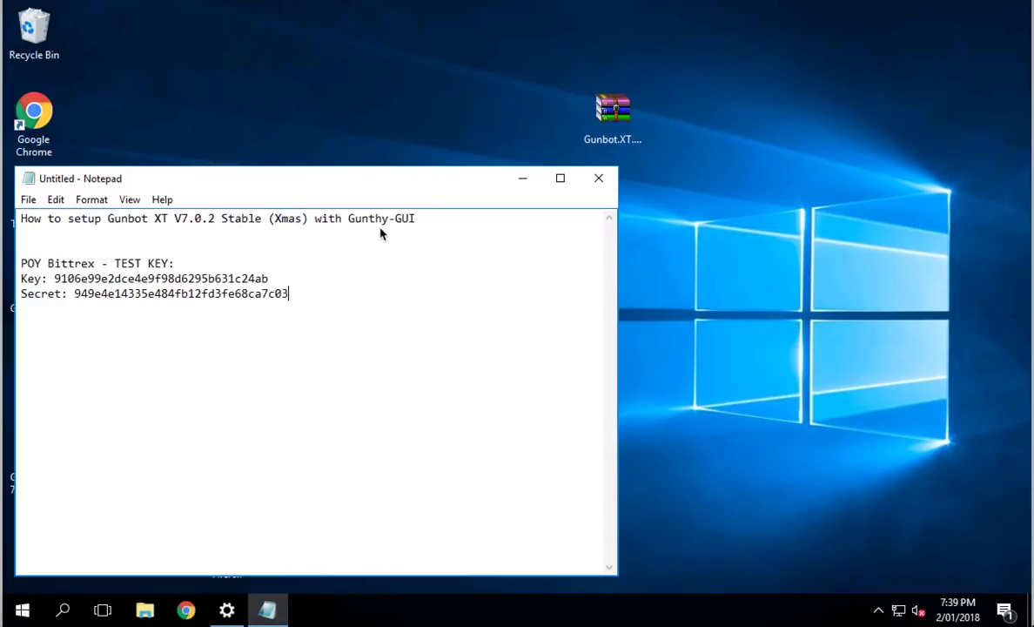
# Step: Extract the Gunbot XT Edition - Windows folder from the zip onto the desktop
pyautogui.click(614, 112)
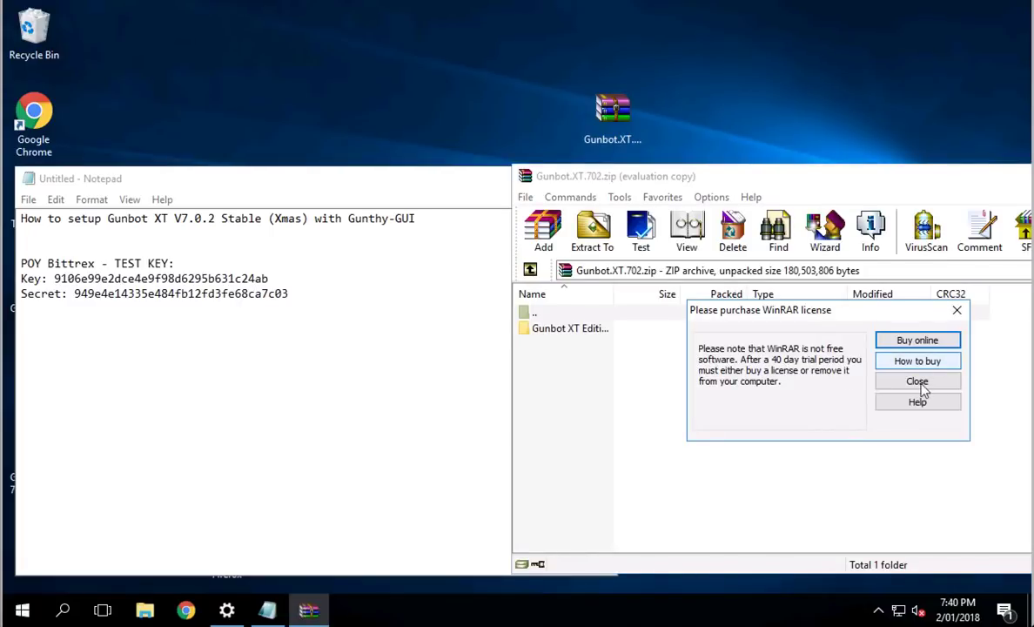
pyautogui.click(922, 389)
pyautogui.click(528, 329)
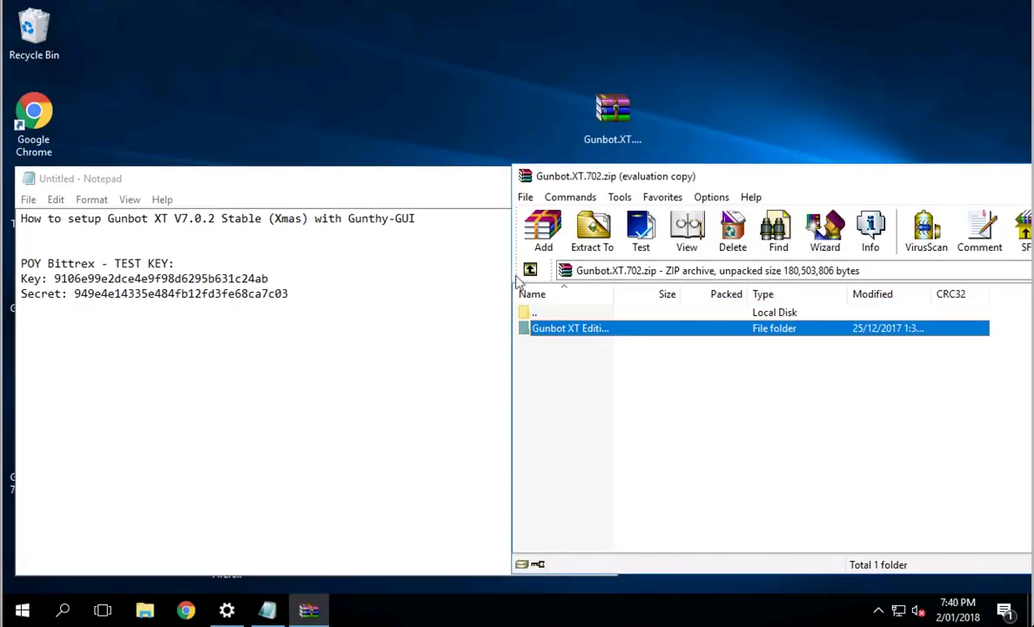
pyautogui.moveTo(517, 277); pyautogui.dragTo(526, 105)
pyautogui.moveTo(413, 111); pyautogui.dragTo(414, 111)
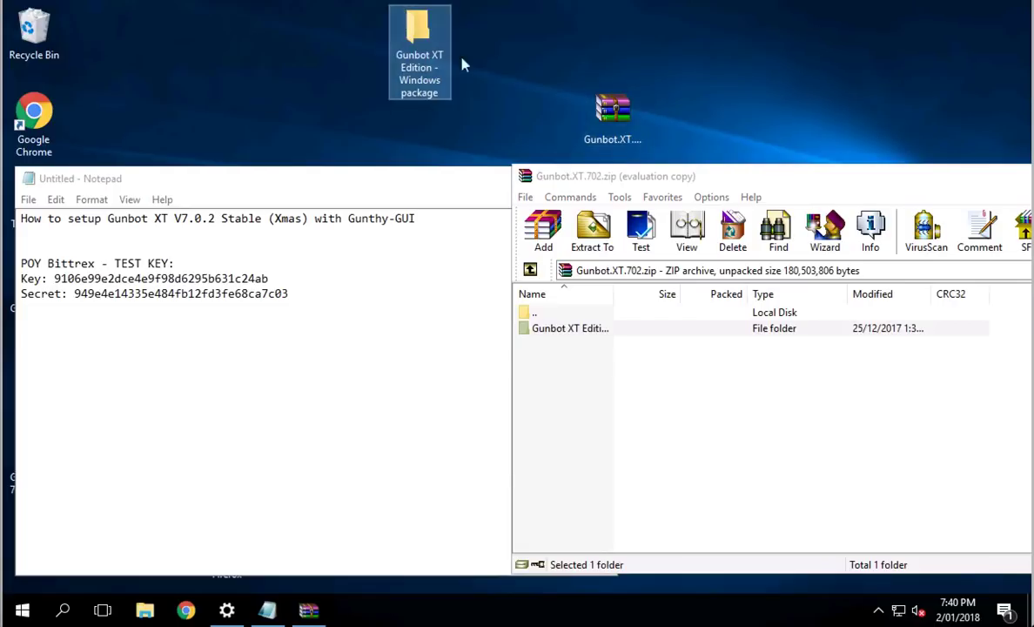
# Step: Close WinRAR and move the downloaded zip archive to the Recycle Bin
pyautogui.click(525, 177)
pyautogui.click(526, 177)
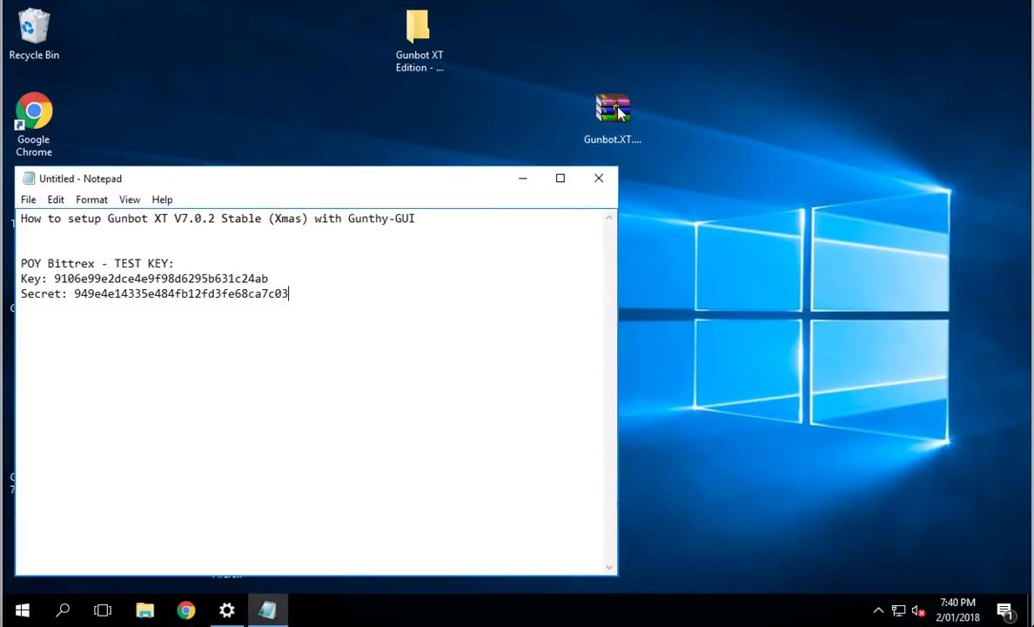
pyautogui.moveTo(618, 112); pyautogui.dragTo(37, 37)
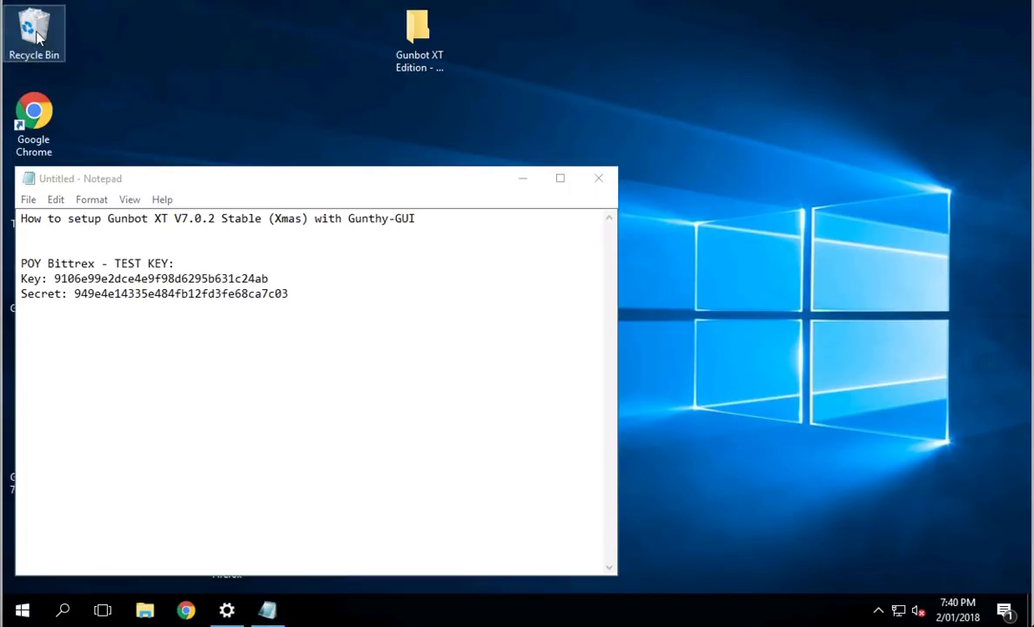
# Step: Open the extracted Gunbot XT Edition folder and search the Start menu for 'firewall'
pyautogui.doubleClick(419, 30)
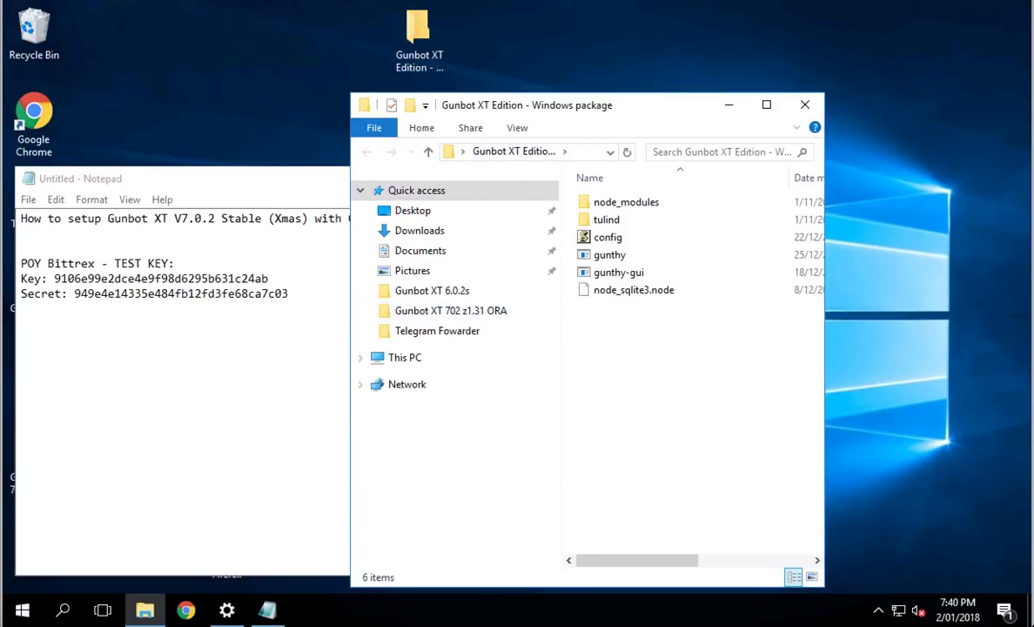
pyautogui.click(21, 611)
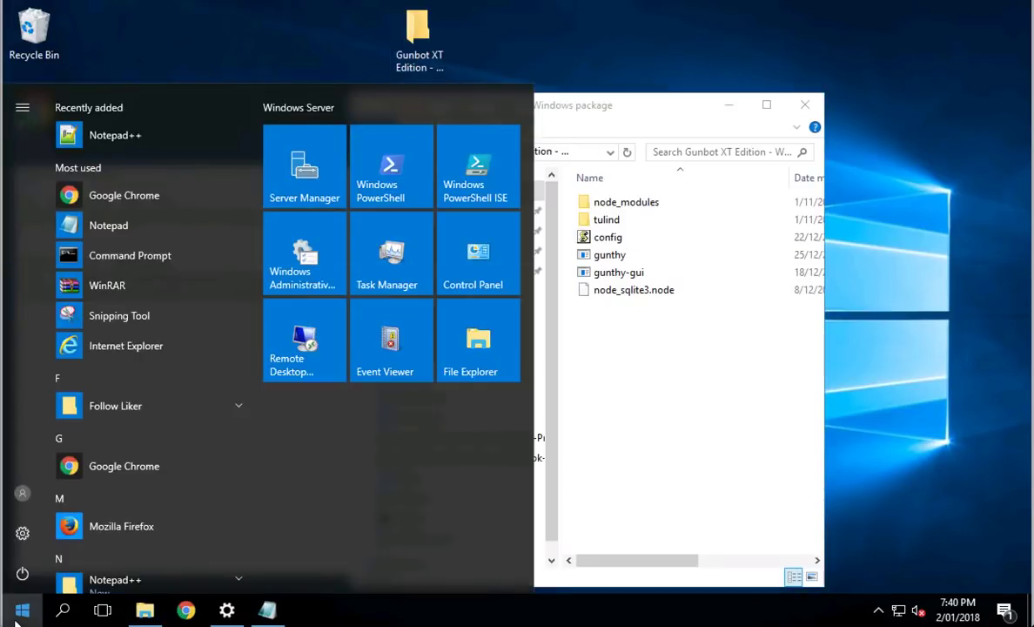
pyautogui.write('firewall')
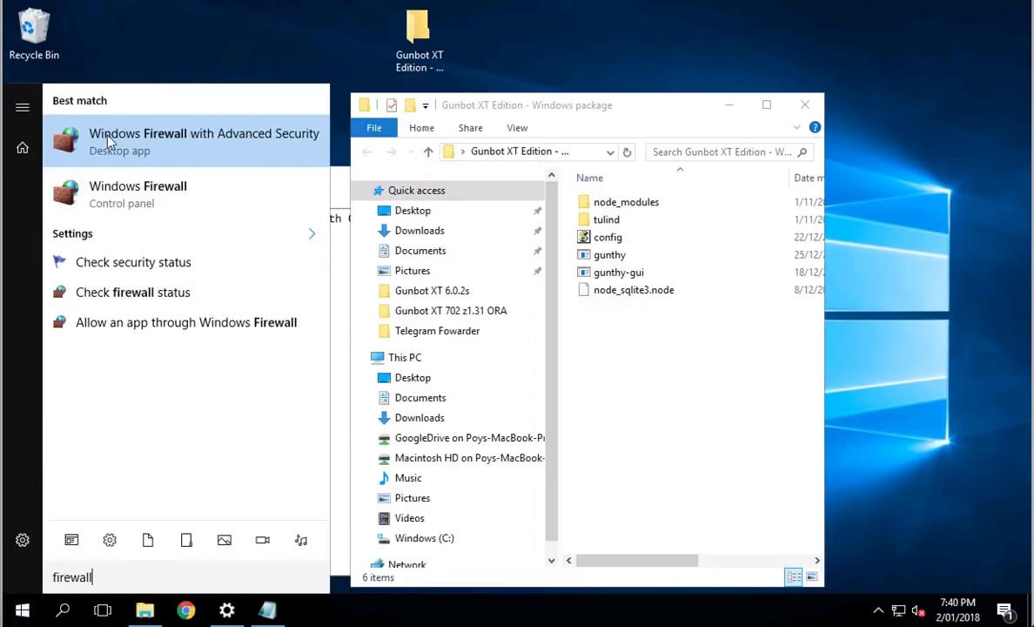
# Step: Create inbound TCP rule 'Gunbot (delete)' allowing ports 3000-3200 and 5000-5200
pyautogui.click(192, 142)
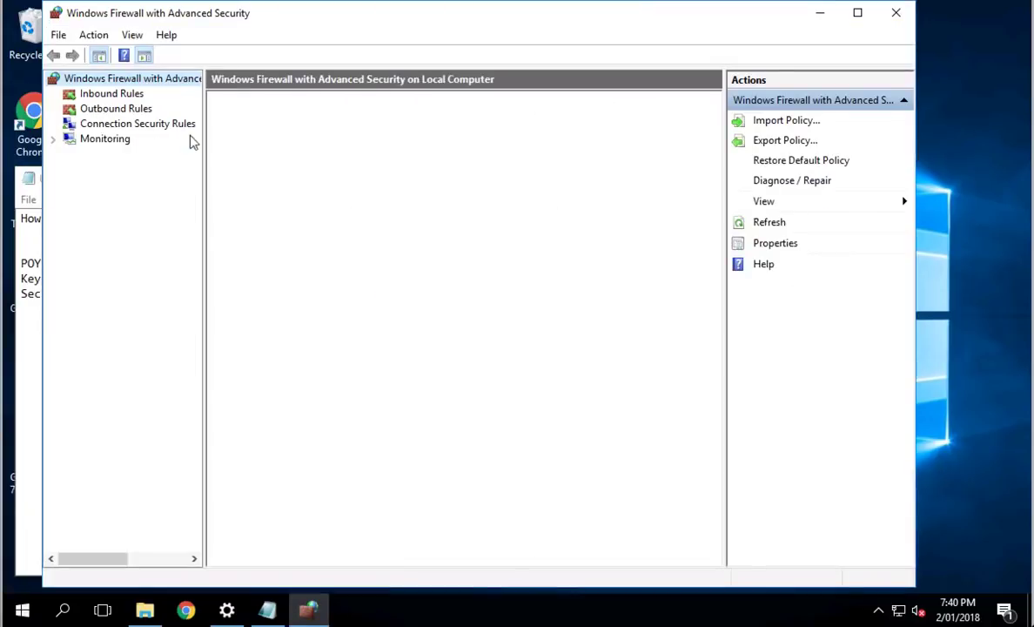
pyautogui.click(113, 96)
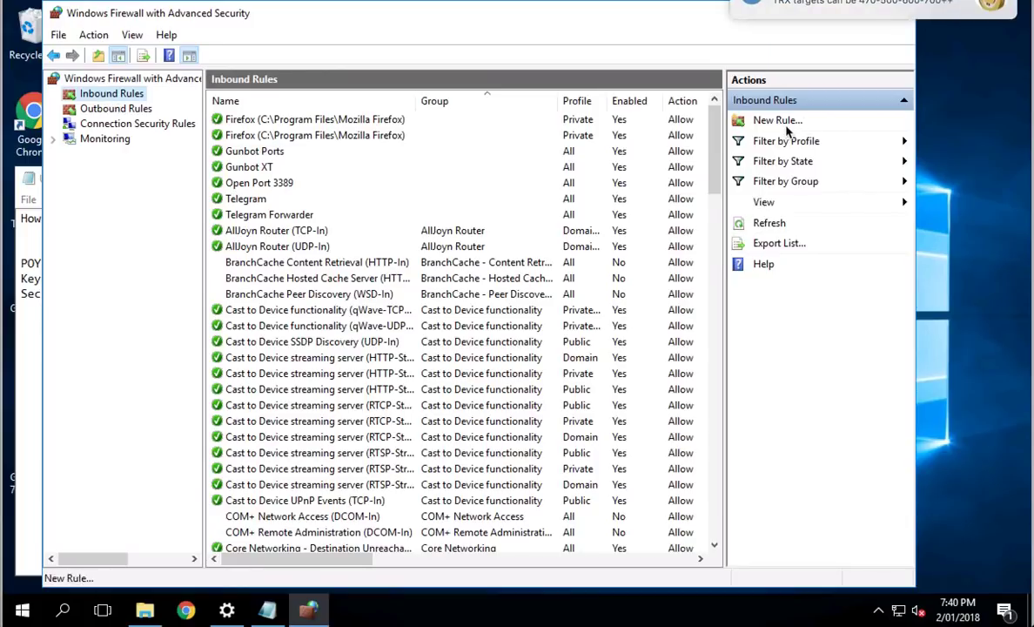
pyautogui.click(750, 120)
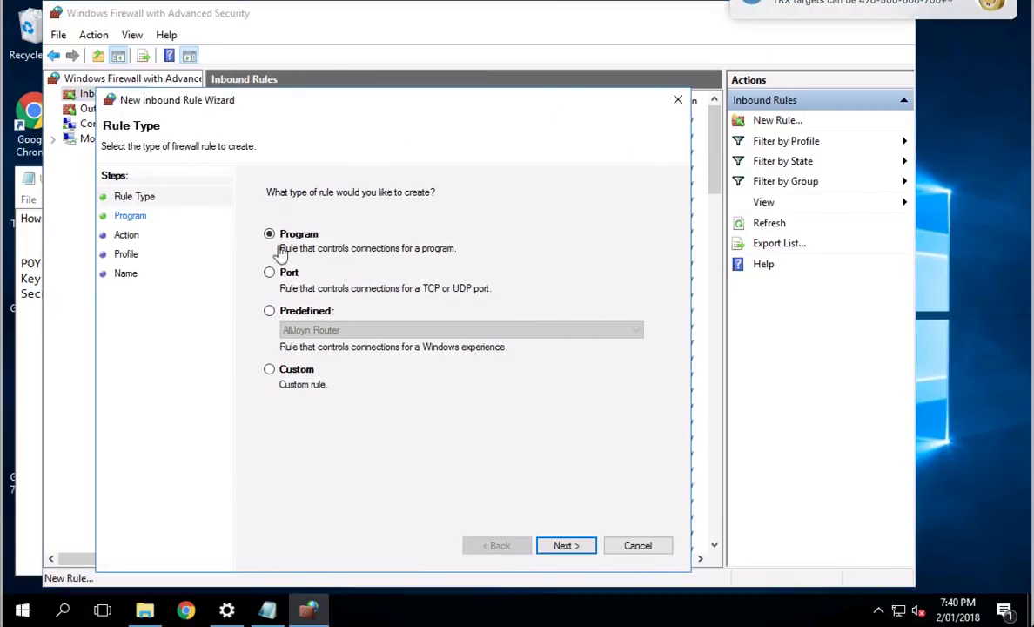
pyautogui.click(289, 273)
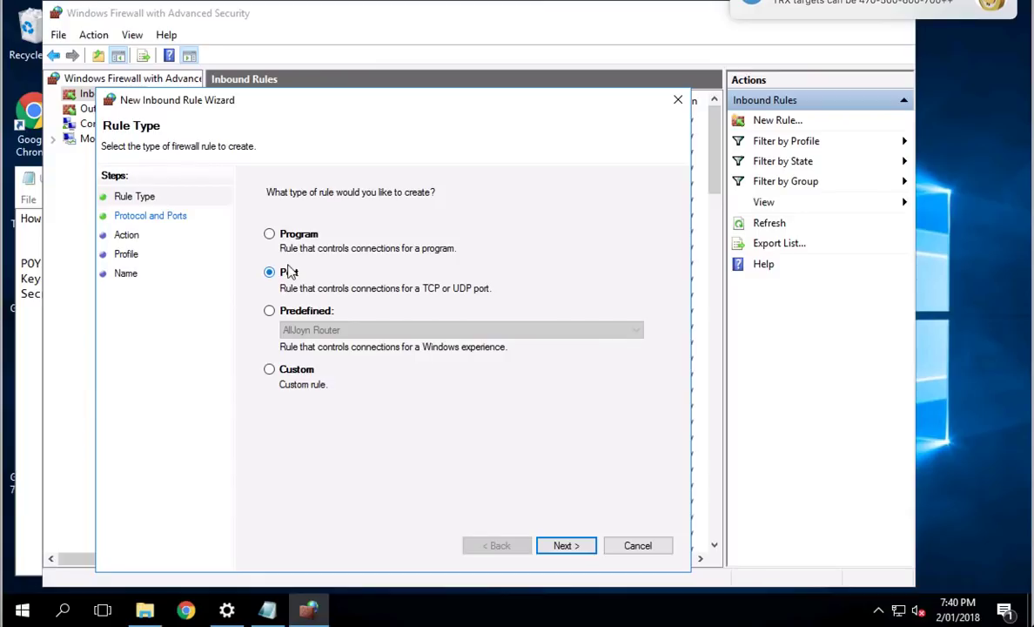
pyautogui.press('Return')
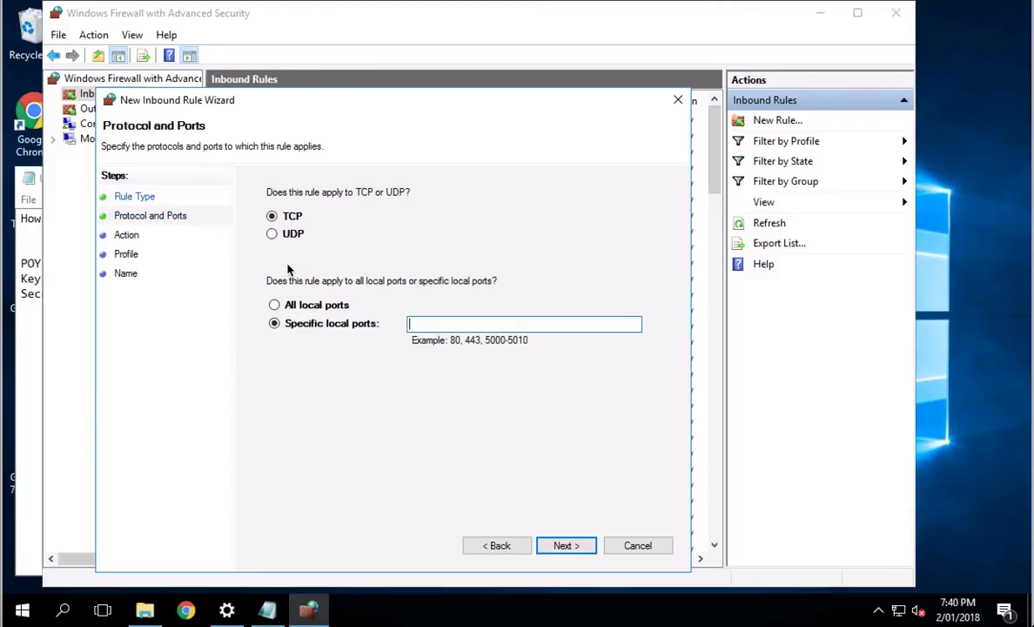
pyautogui.write('3000-3200, 5000-5200')
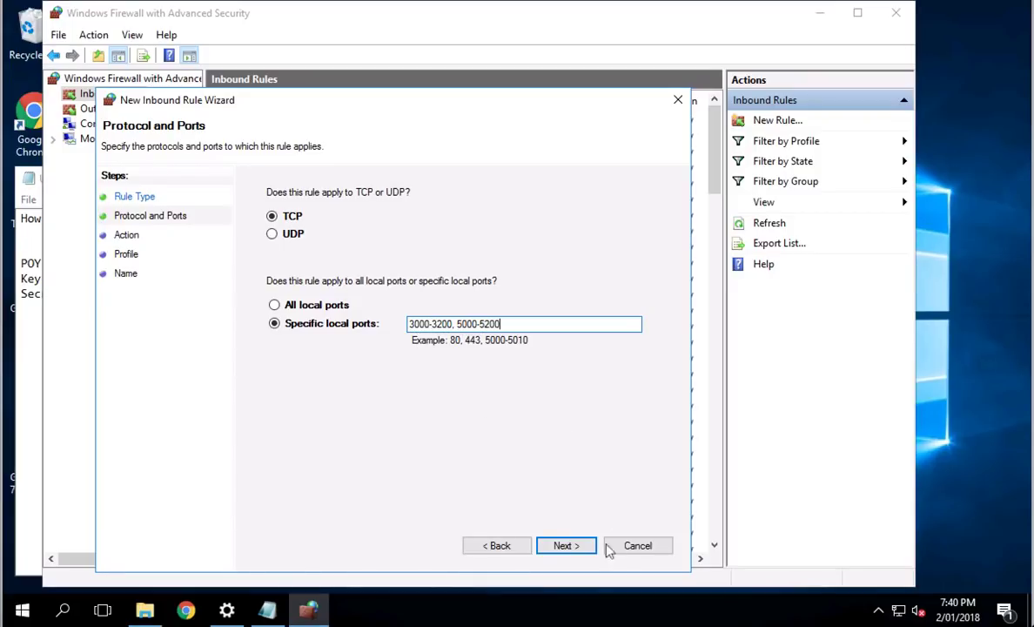
pyautogui.click(565, 546)
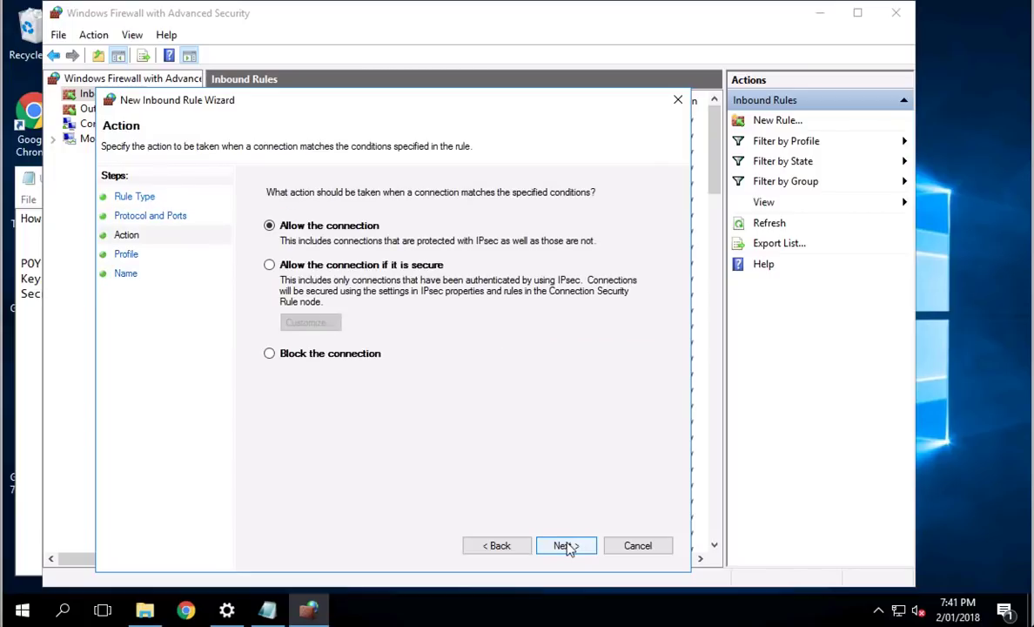
pyautogui.click(566, 545)
pyautogui.click(566, 545)
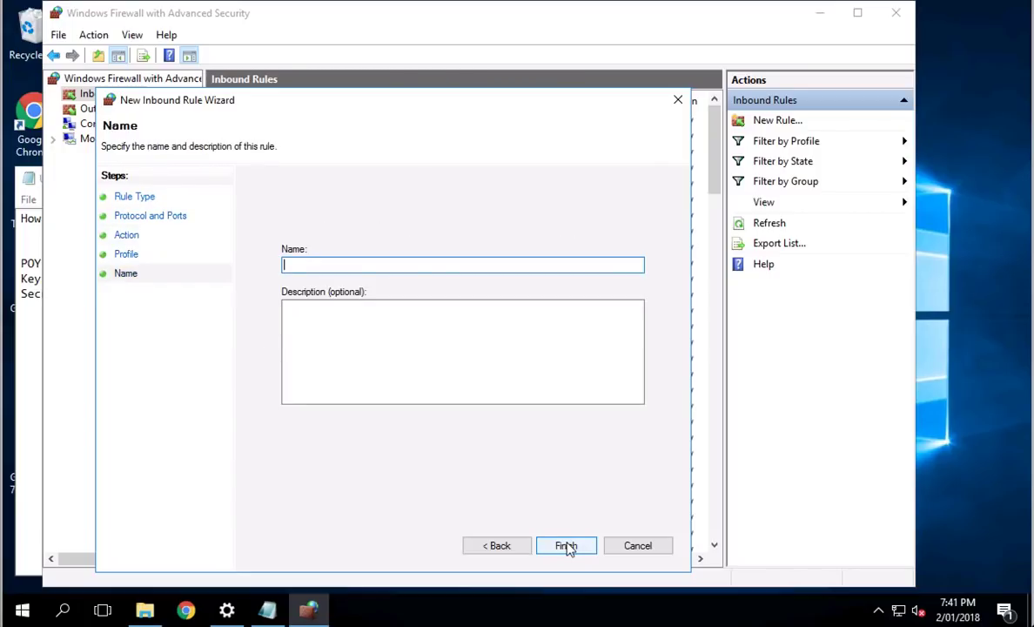
pyautogui.write('Gunbot (delete)')
pyautogui.click(566, 546)
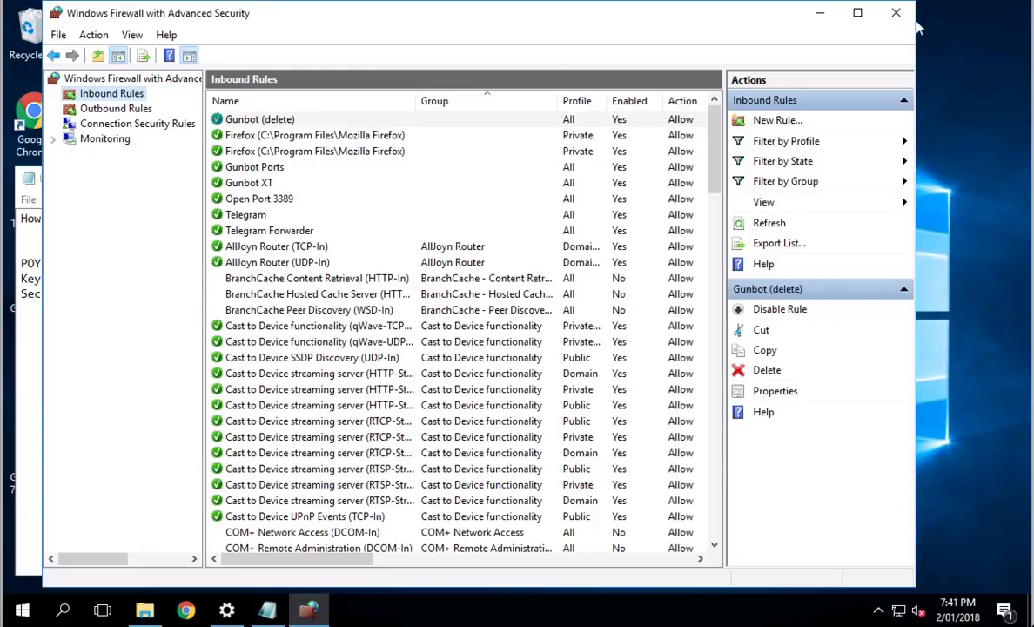
# Step: Delete the 'Gunbot (delete)' inbound rule
pyautogui.click(503, 122)
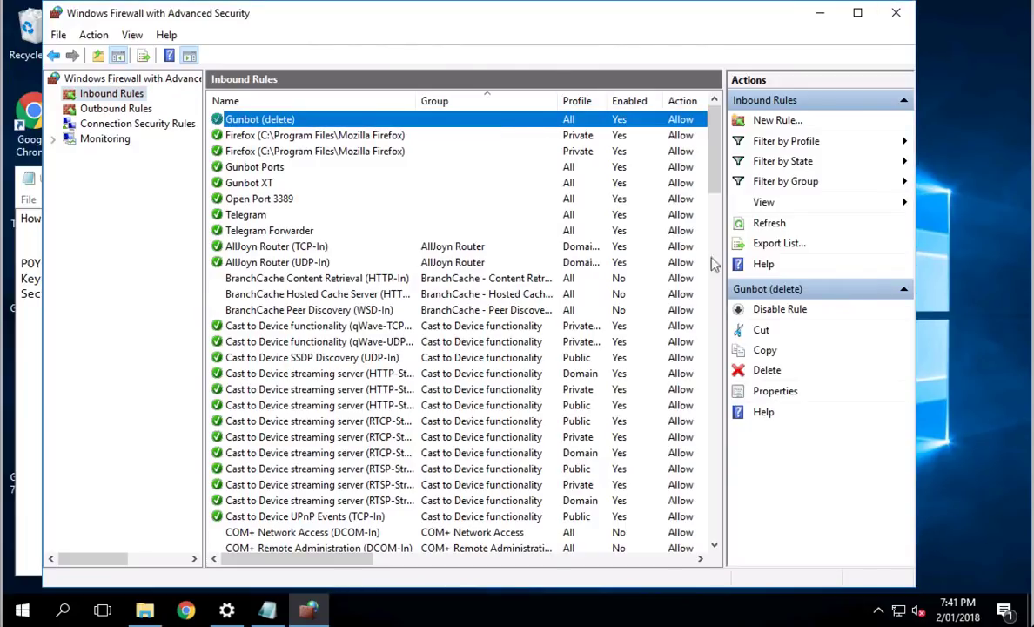
pyautogui.click(768, 372)
pyautogui.click(493, 343)
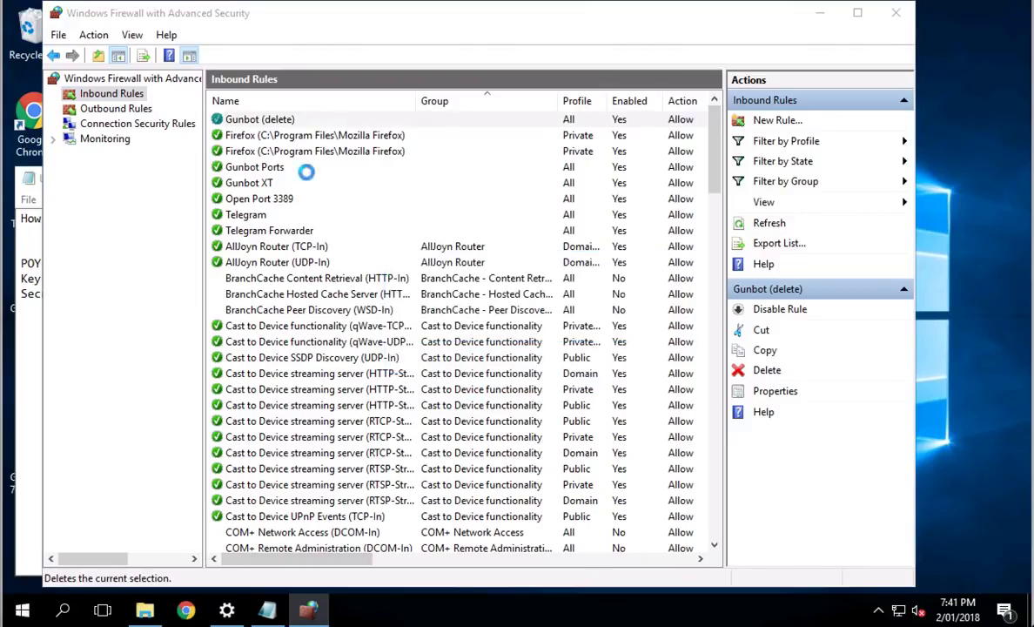
# Step: Close the firewall window, run gunthy-gui.exe, and load localhost:5000 in Chrome
pyautogui.click(899, 14)
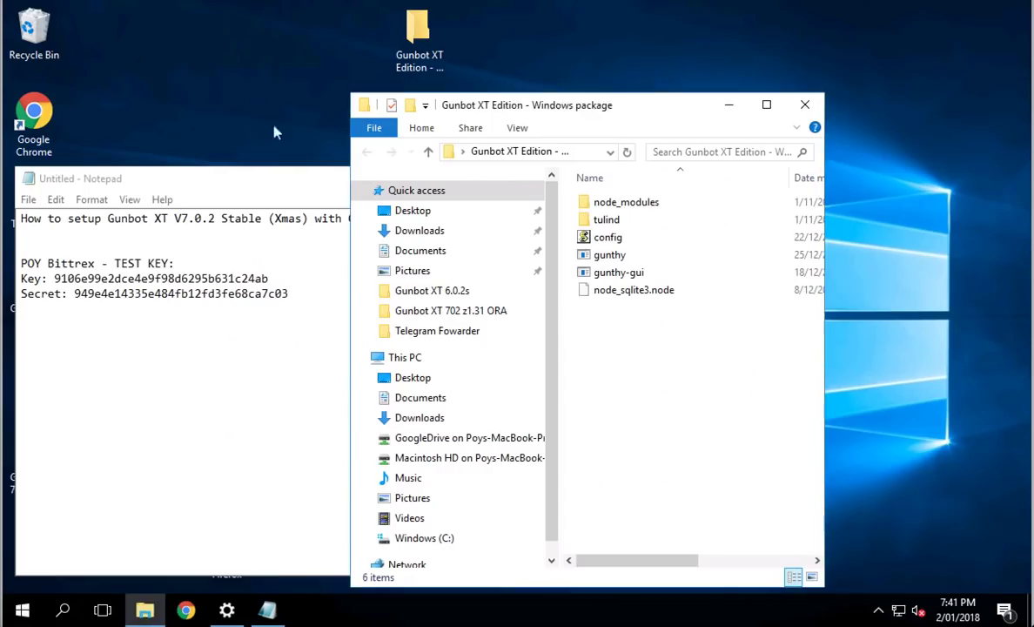
pyautogui.doubleClick(623, 273)
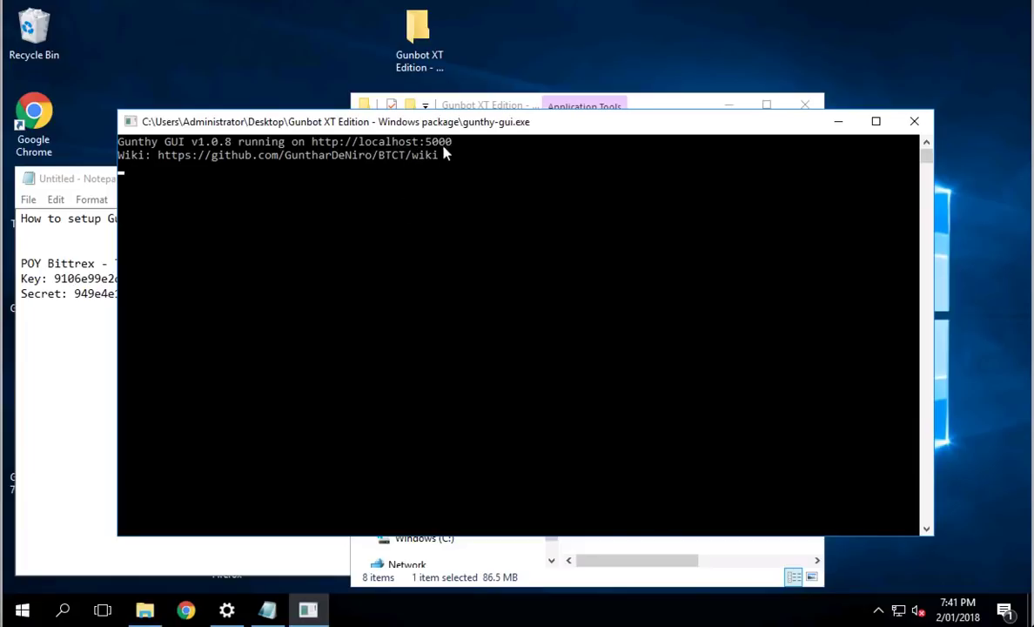
pyautogui.click(39, 119)
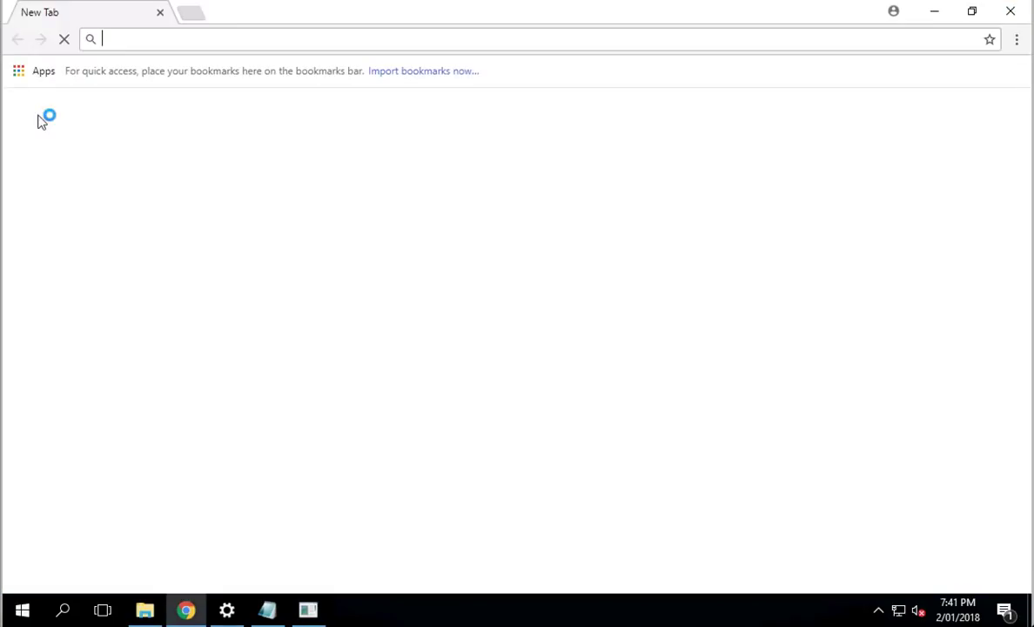
pyautogui.write('localhost:5000')
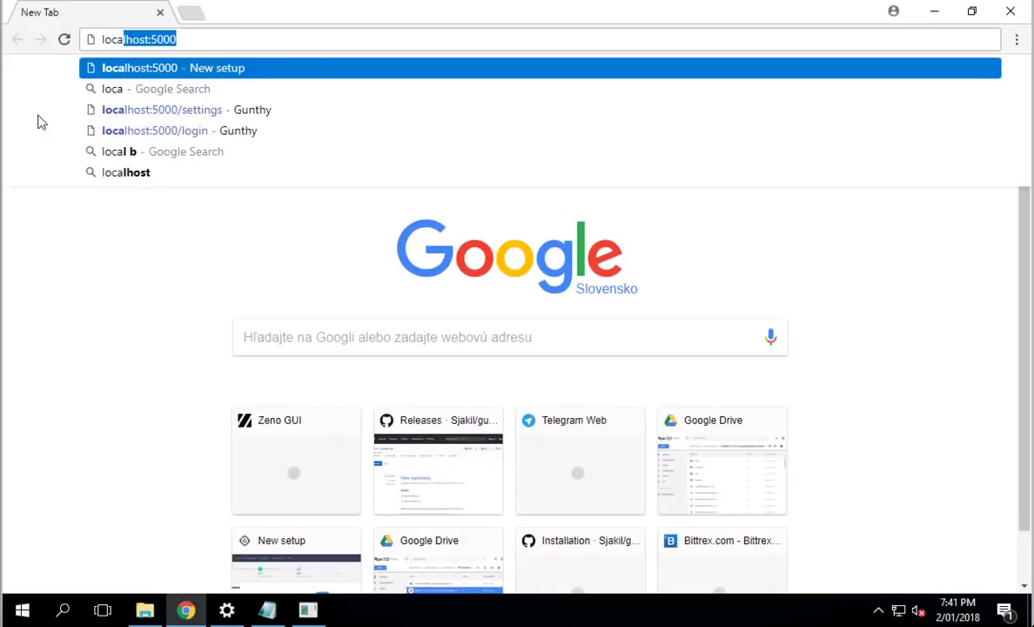
pyautogui.press('Return')
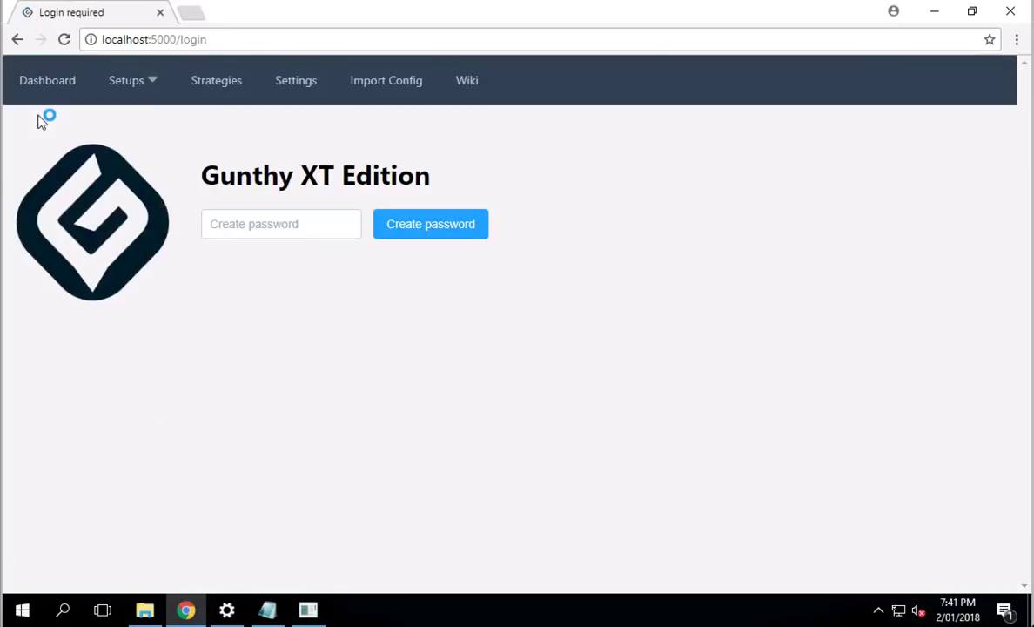
# Step: Create the Gunthy GUI access password, log in, and choose Start without import
pyautogui.click(287, 229)
pyautogui.write('abcd')
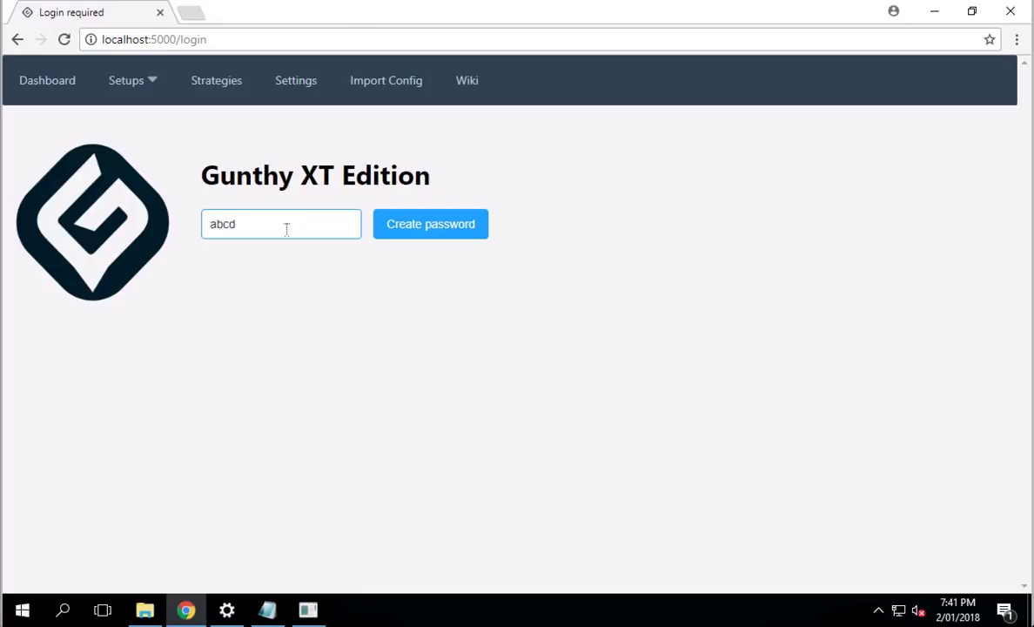
pyautogui.press('Return')
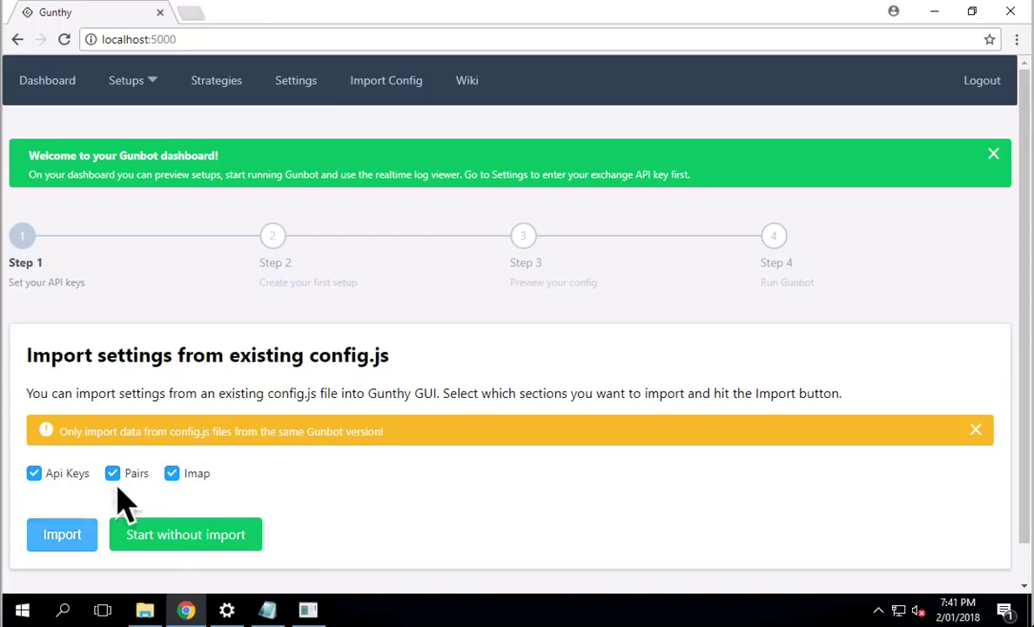
pyautogui.click(184, 543)
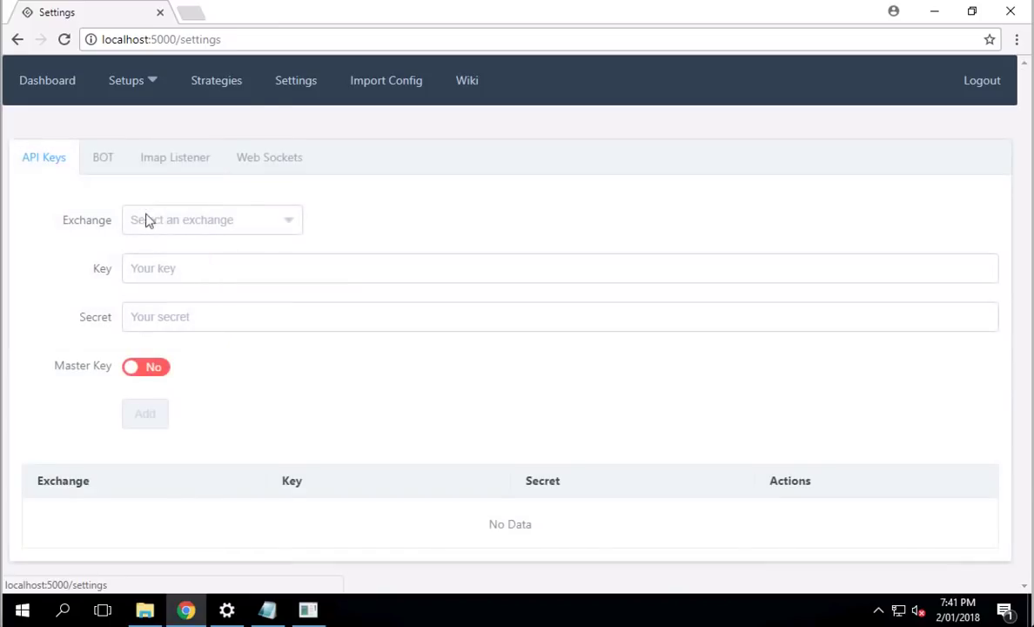
# Step: Choose Bittrex as the exchange and paste the test API key from Notepad
pyautogui.click(296, 88)
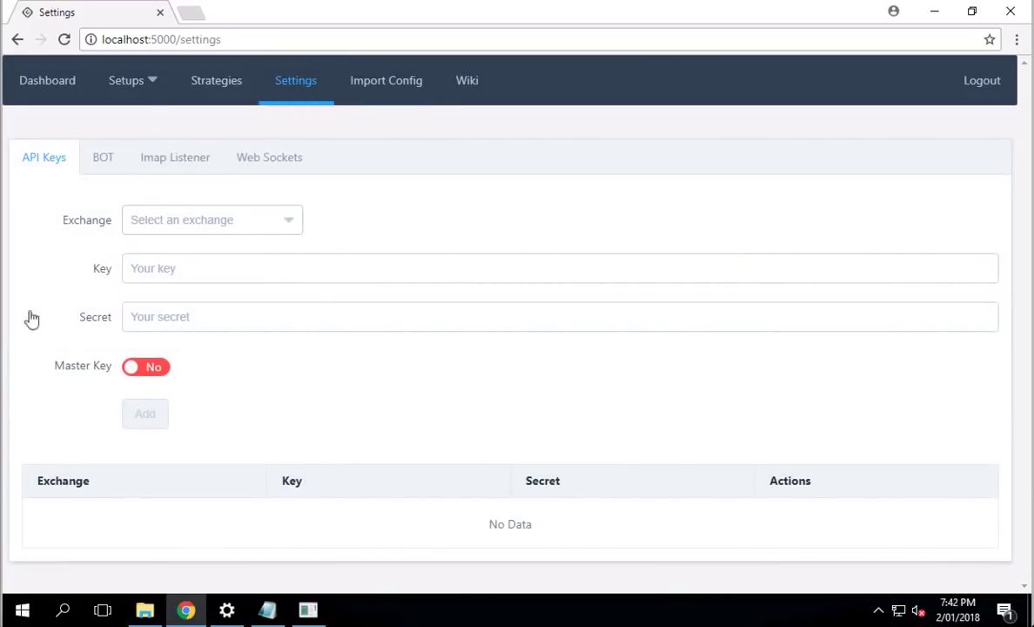
pyautogui.click(296, 226)
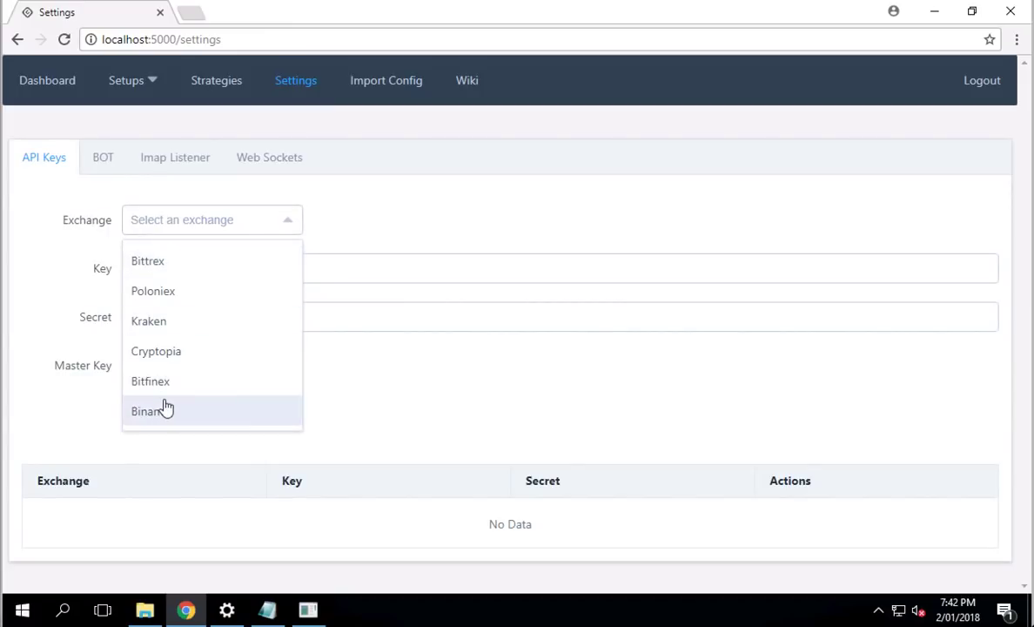
pyautogui.click(156, 266)
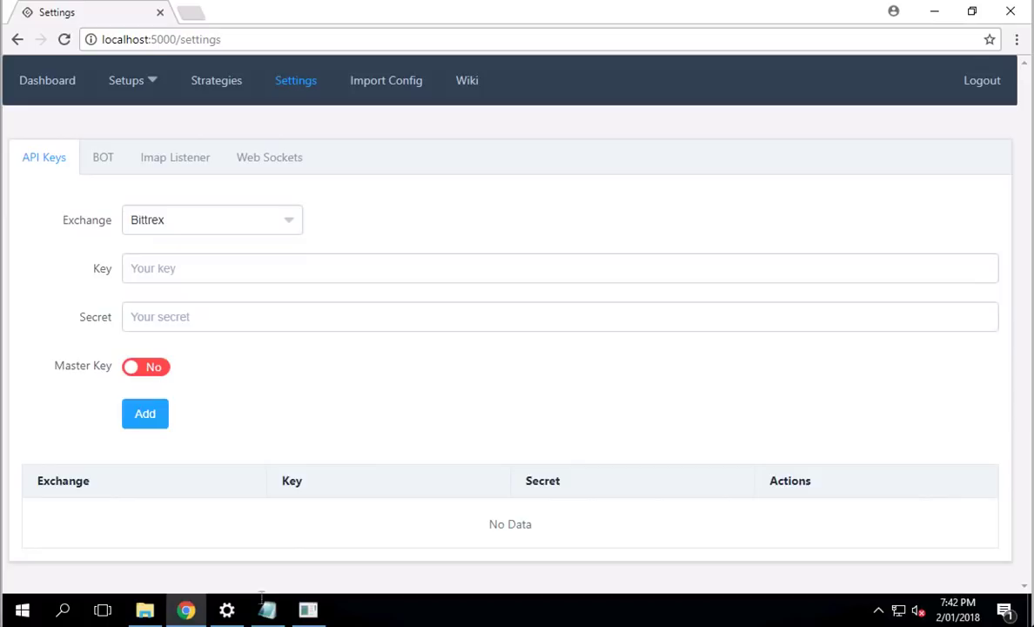
pyautogui.click(265, 612)
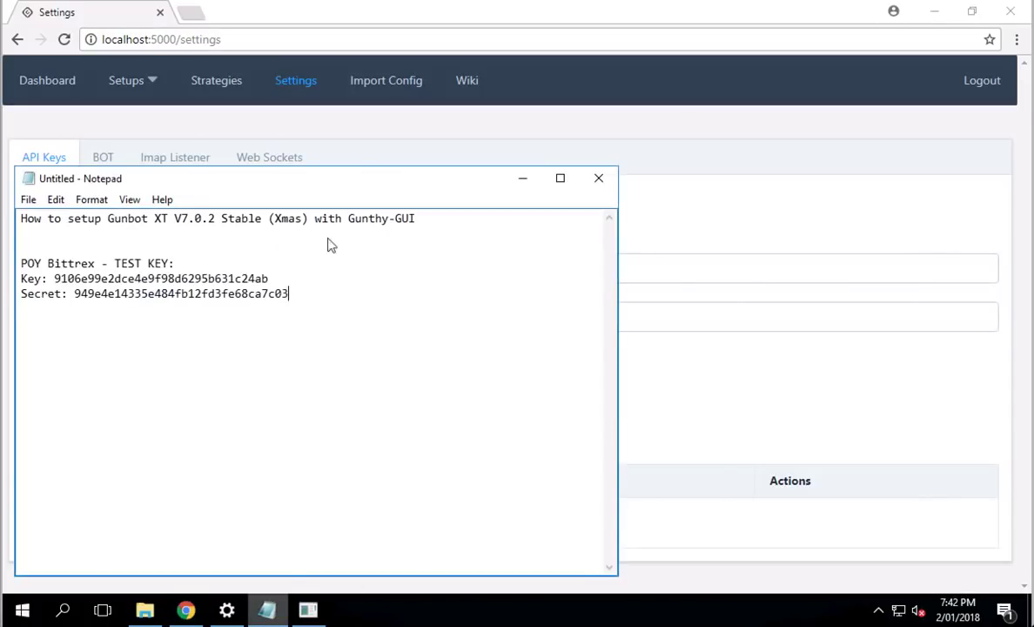
pyautogui.doubleClick(123, 277)
pyautogui.hotkey('ctrl', 'c')
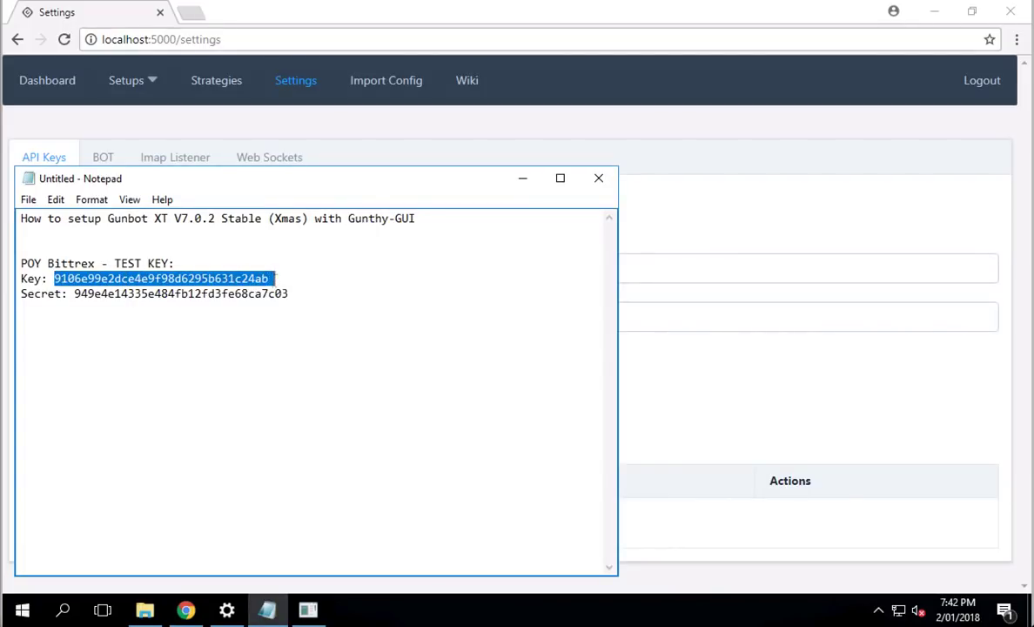
pyautogui.click(696, 261)
pyautogui.hotkey('ctrl', 'v')
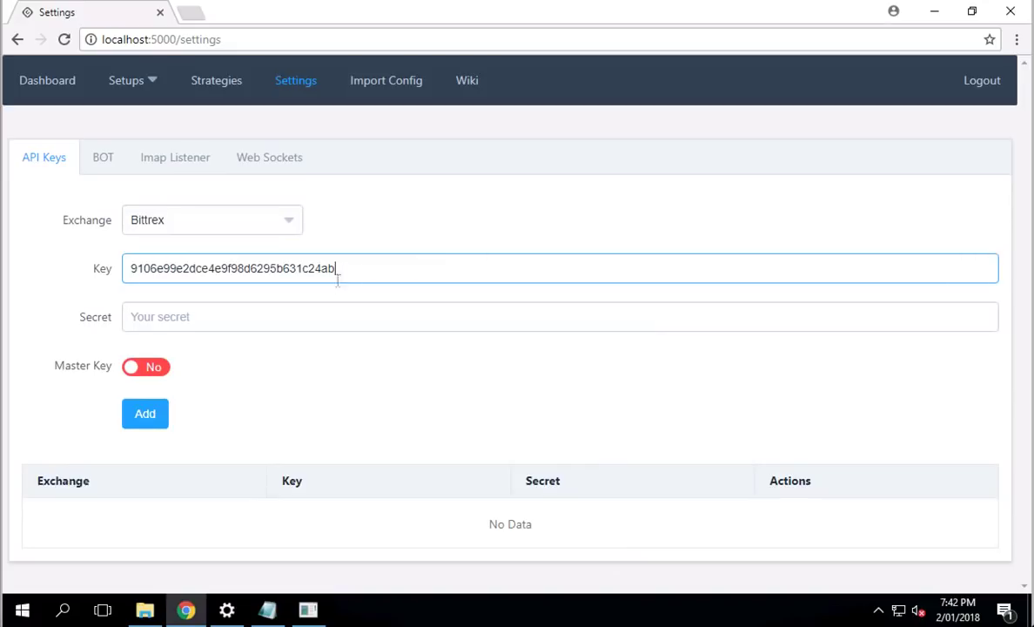
# Step: Paste the API secret, set Master Key to Yes, and add the key
pyautogui.click(267, 609)
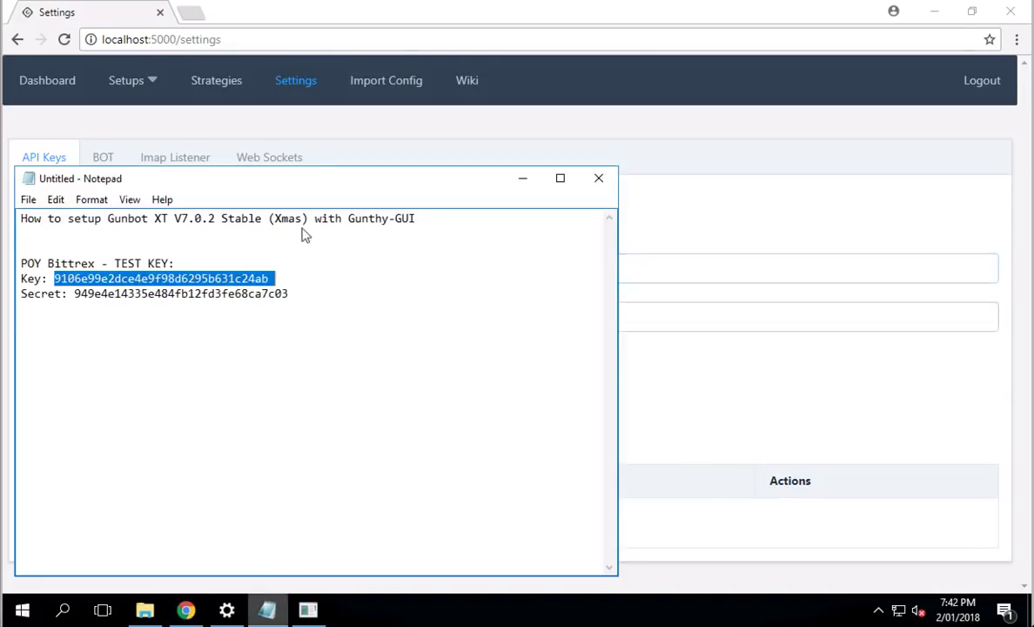
pyautogui.doubleClick(242, 295)
pyautogui.hotkey('ctrl', 'c')
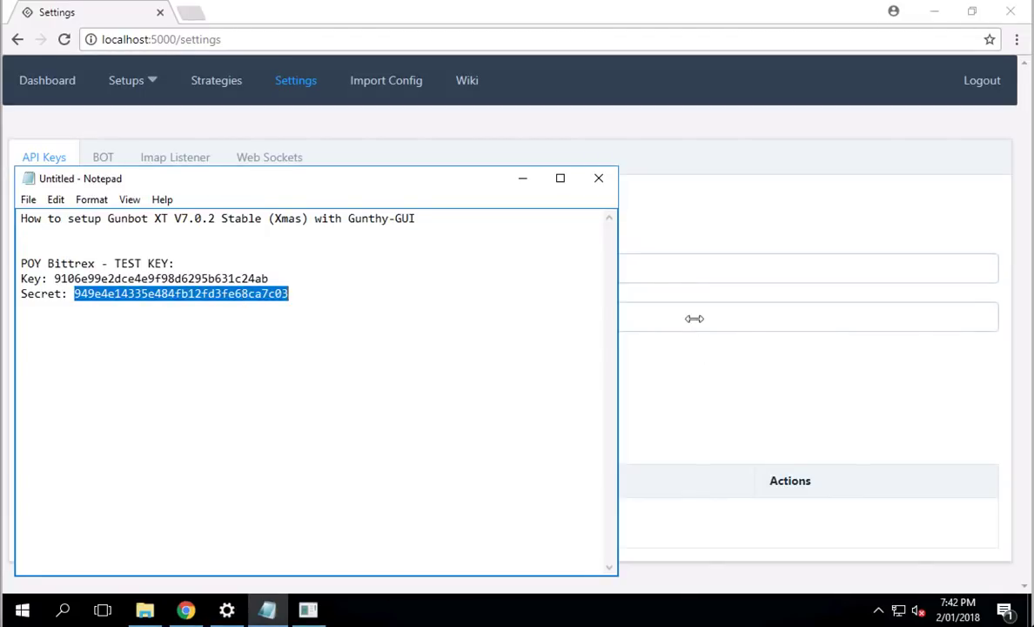
pyautogui.click(695, 318)
pyautogui.hotkey('ctrl', 'v')
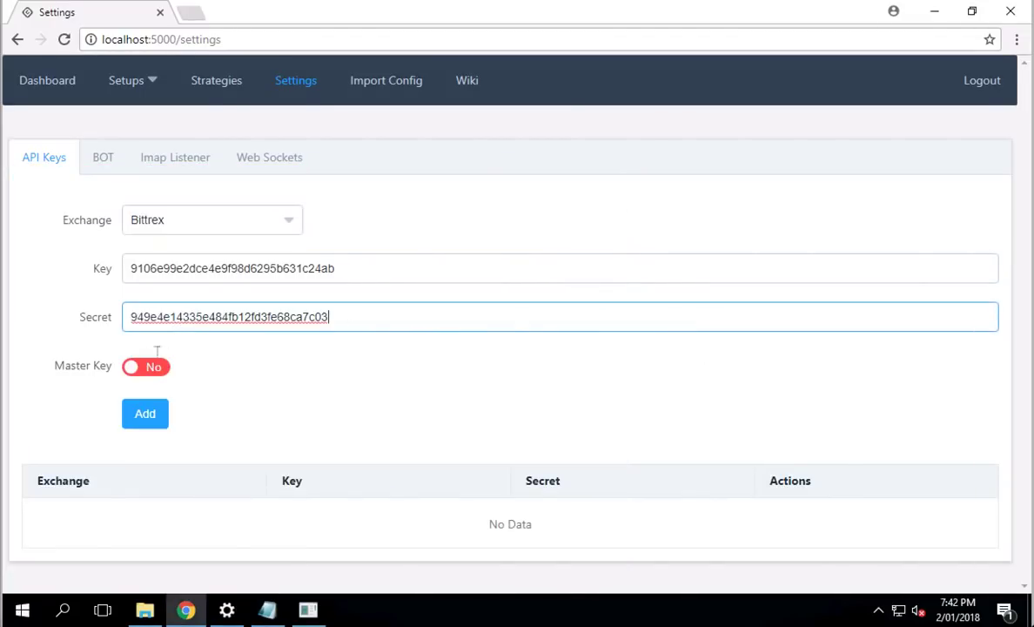
pyautogui.click(135, 373)
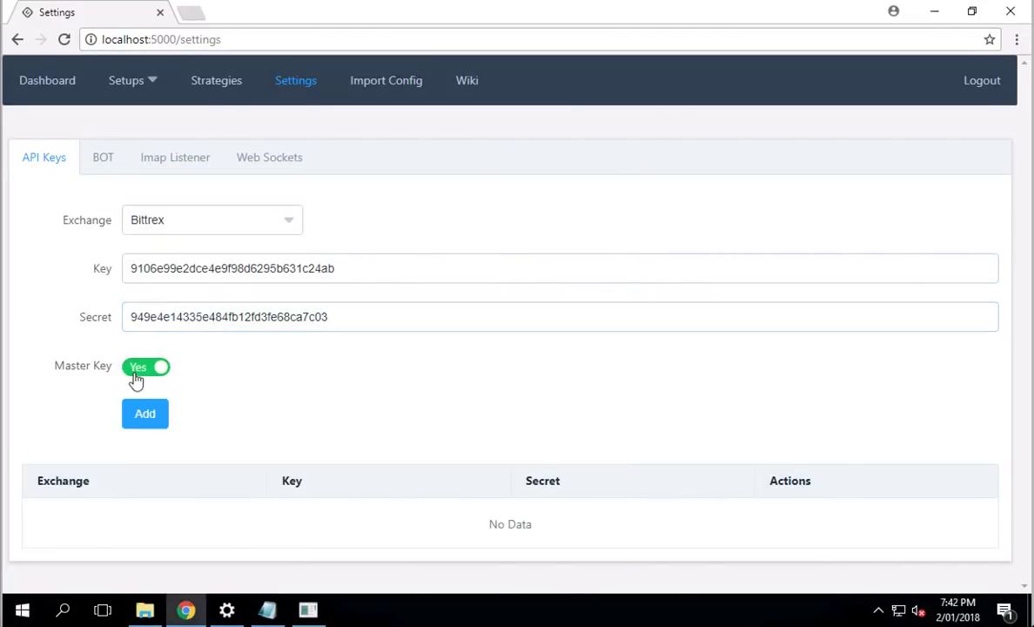
pyautogui.click(146, 420)
pyautogui.click(140, 423)
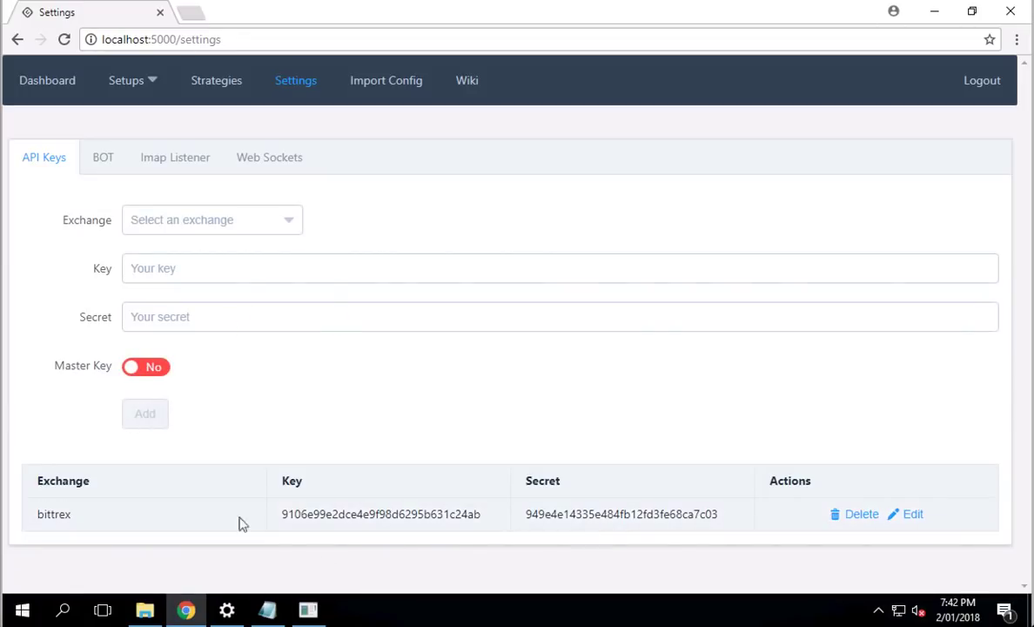
# Step: Show the BOT settings tab and scroll through its Advanced mode JSON
pyautogui.click(108, 161)
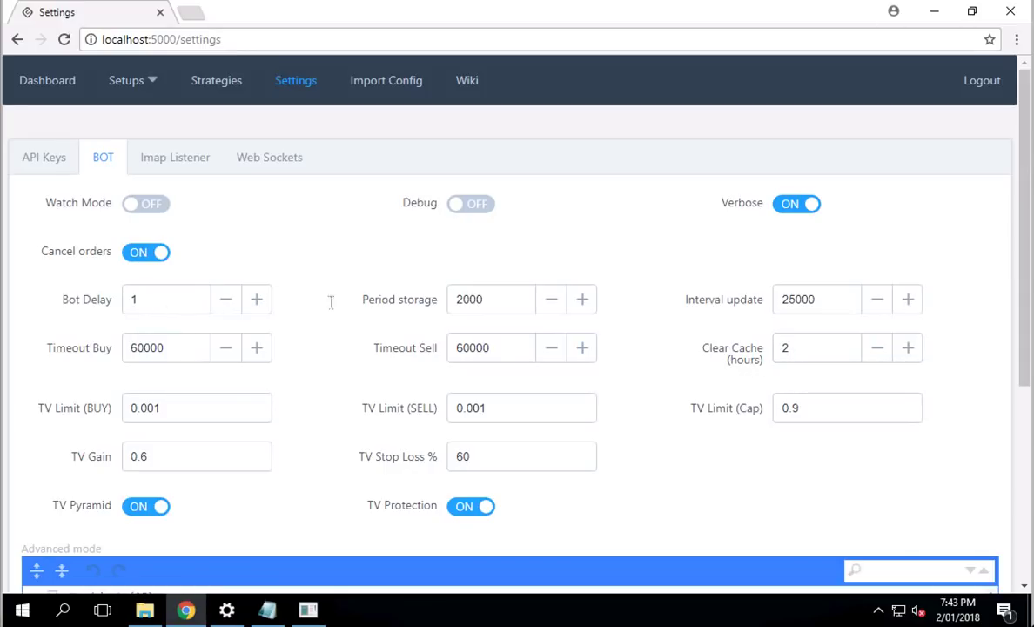
pyautogui.scroll(-4, 304, 446)
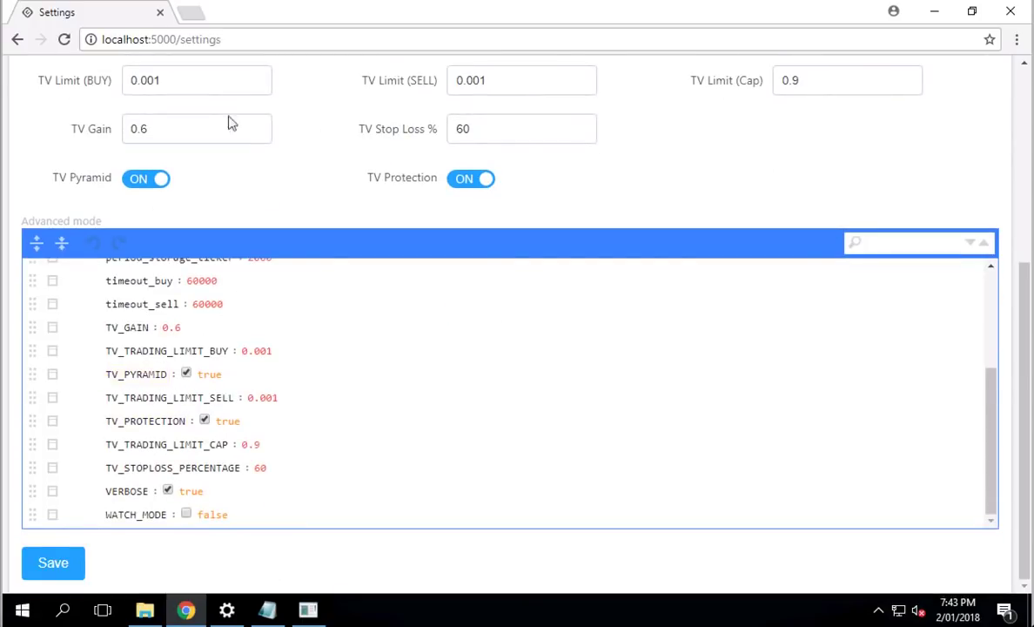
pyautogui.scroll(4, 228, 132)
# Step: View the Imap Listener tab, then Web Sockets with port 5001 and hostname 127.0.0.1
pyautogui.click(166, 166)
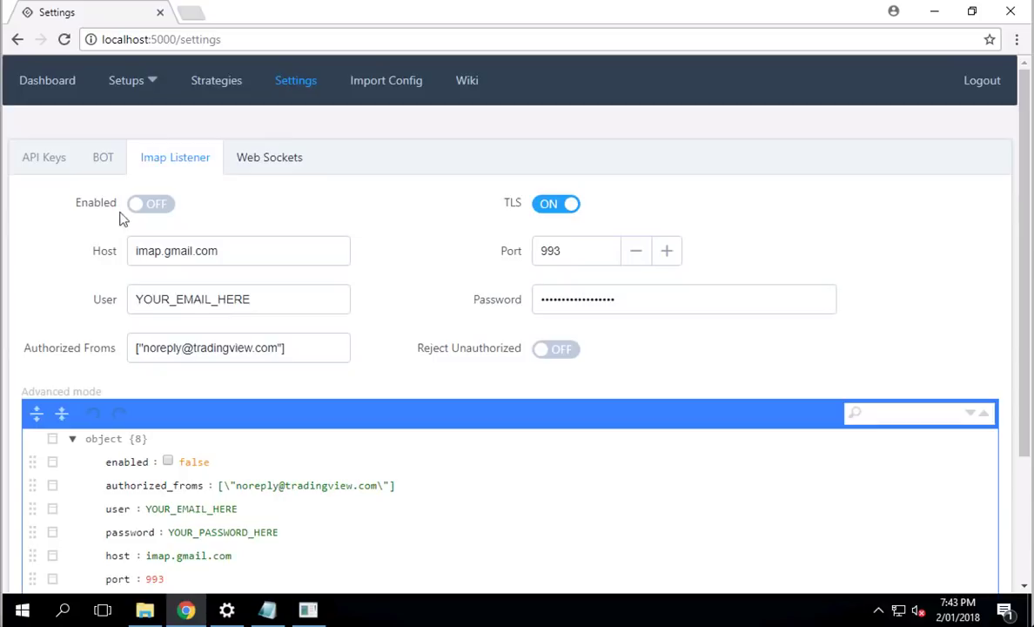
pyautogui.click(280, 163)
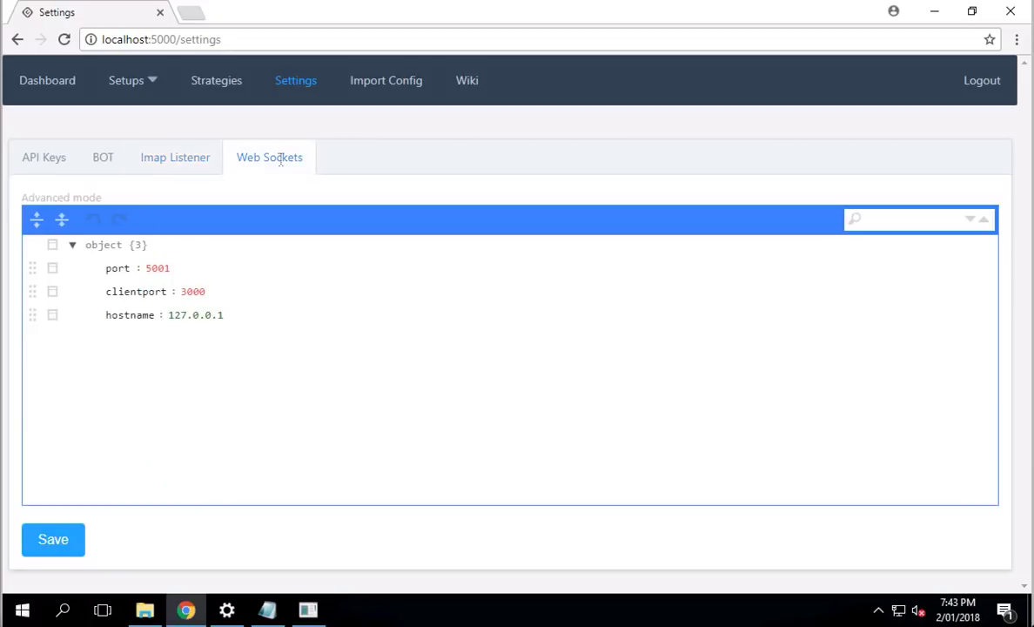
# Step: Open Strategies and scroll through the BB - Stepgain, Stepgain and Bollinger Band cards
pyautogui.click(217, 87)
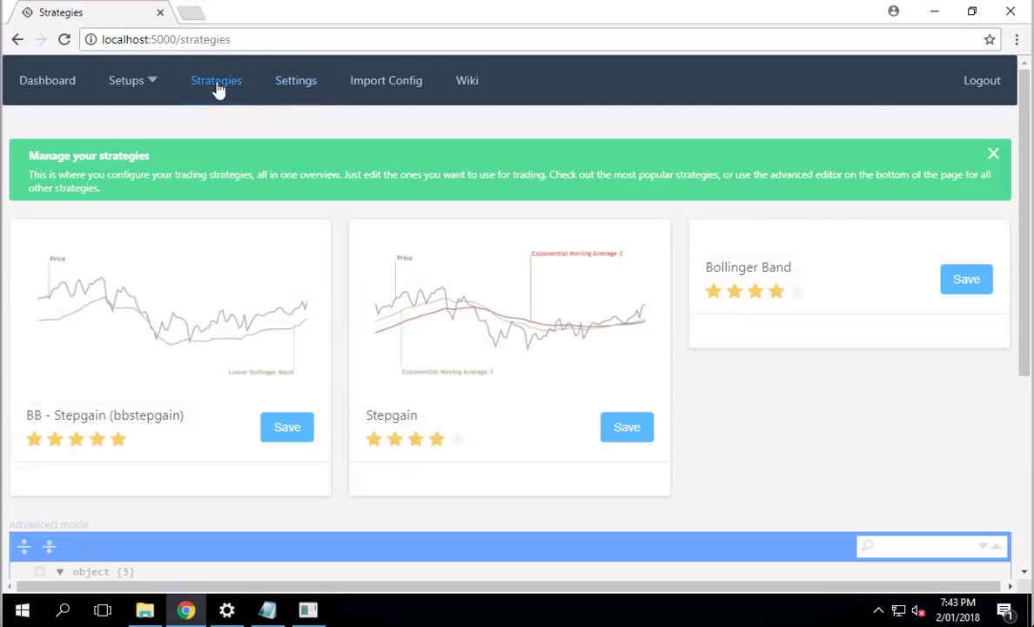
pyautogui.scroll(-9, 343, 244)
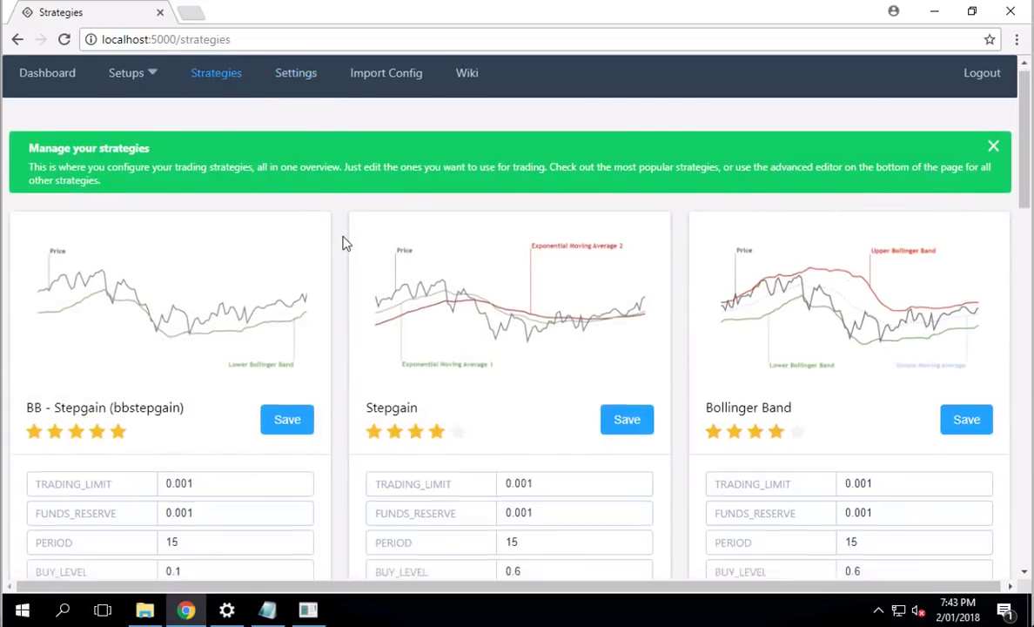
pyautogui.scroll(-8, 343, 244)
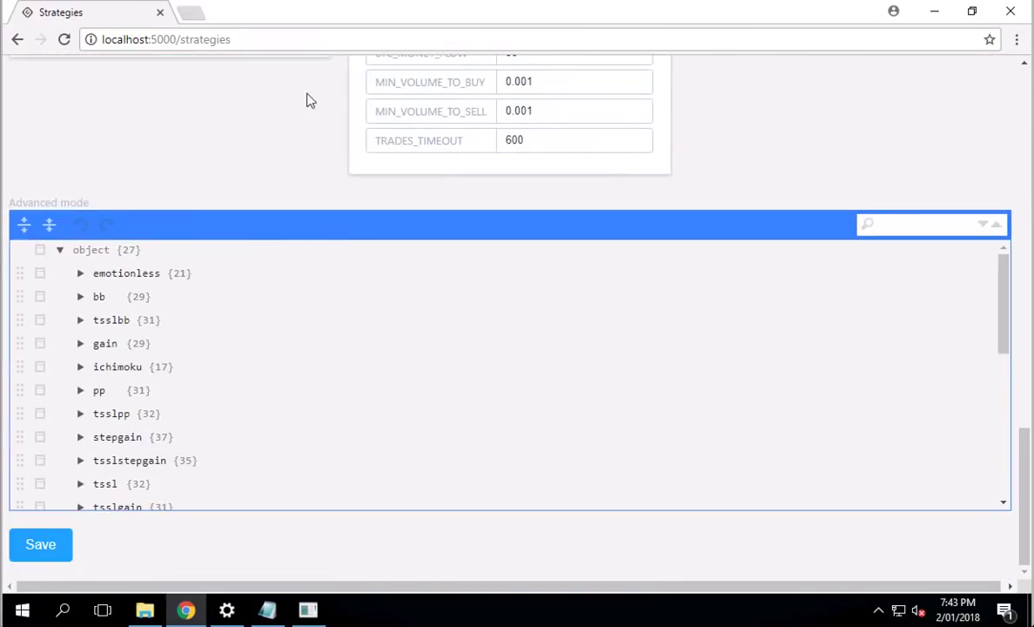
pyautogui.scroll(15, 306, 101)
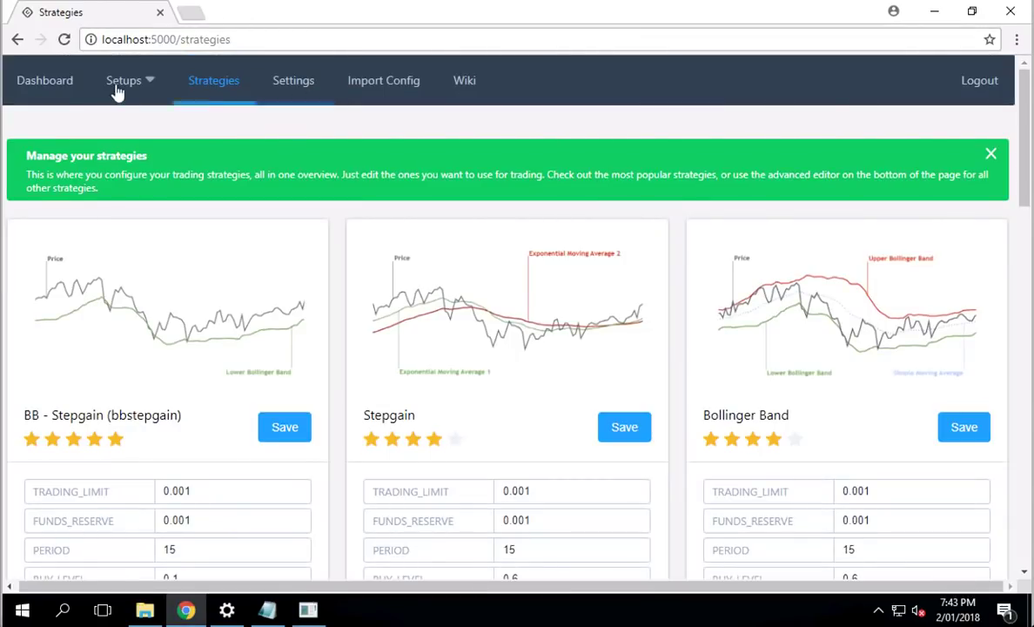
# Step: Start a new setup on the bittrex exchange and name it ABCD
pyautogui.click(120, 87)
pyautogui.click(132, 132)
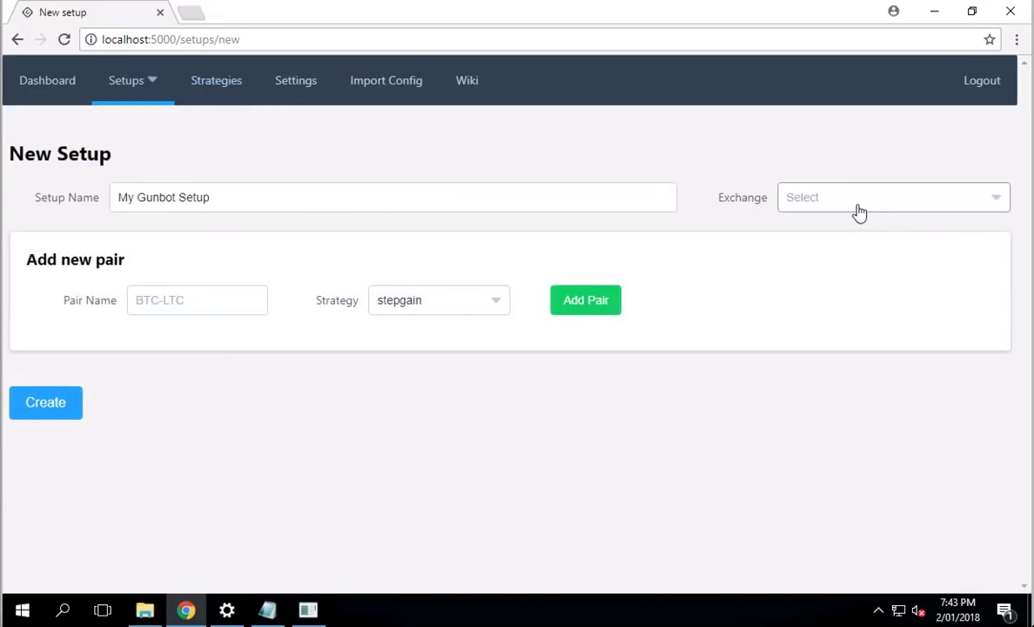
pyautogui.click(858, 210)
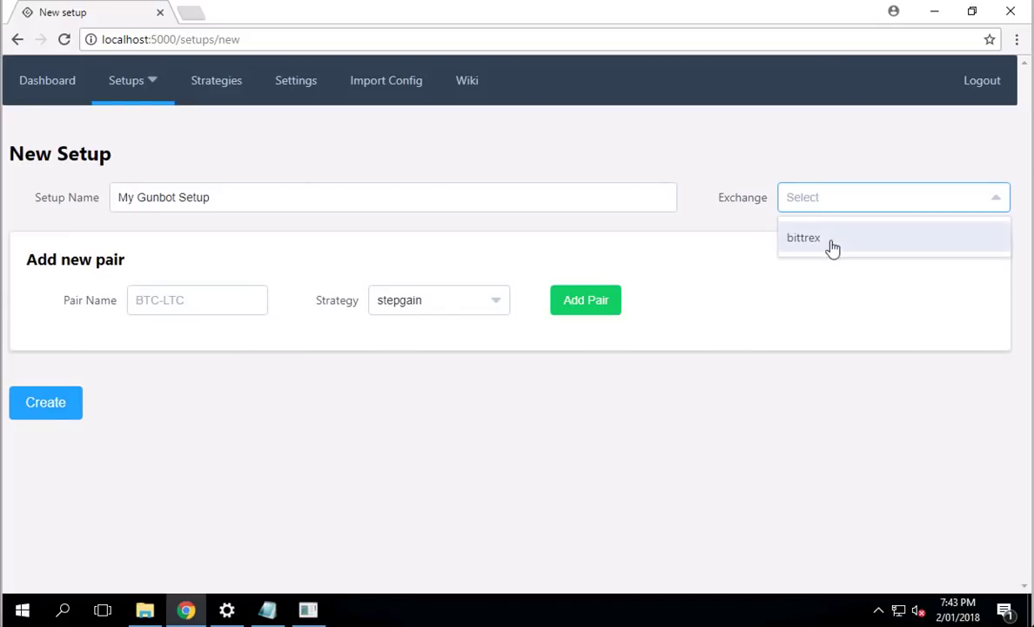
pyautogui.click(832, 248)
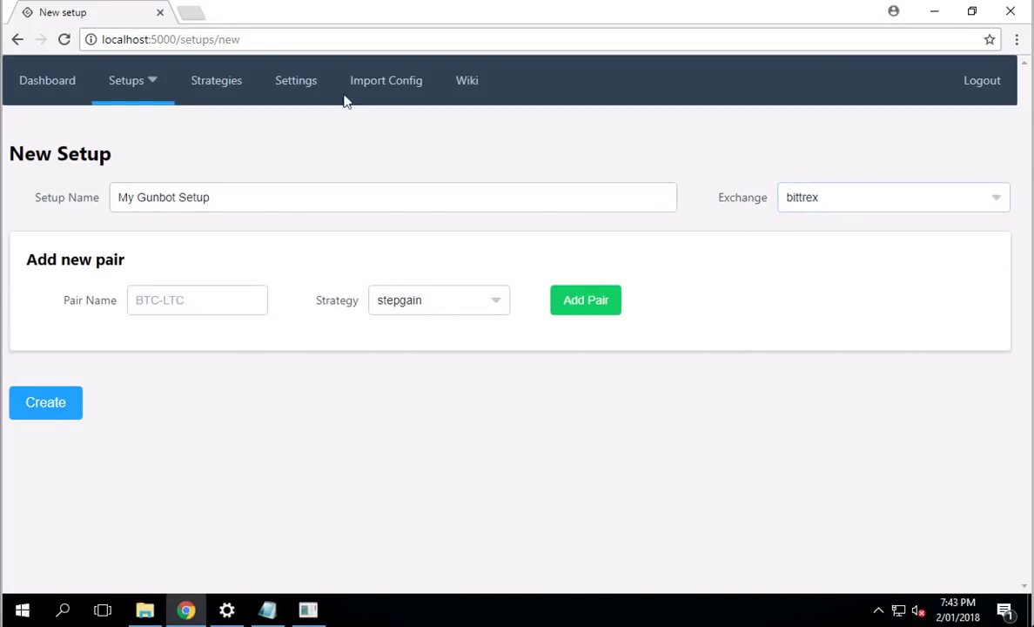
pyautogui.doubleClick(242, 198)
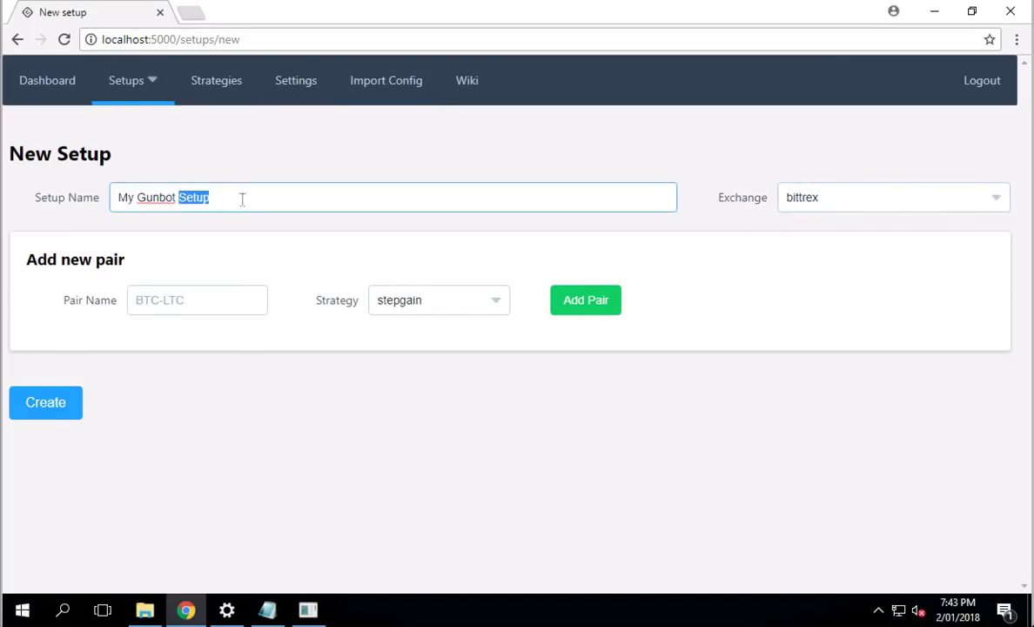
pyautogui.hotkey('ctrl', 'a')
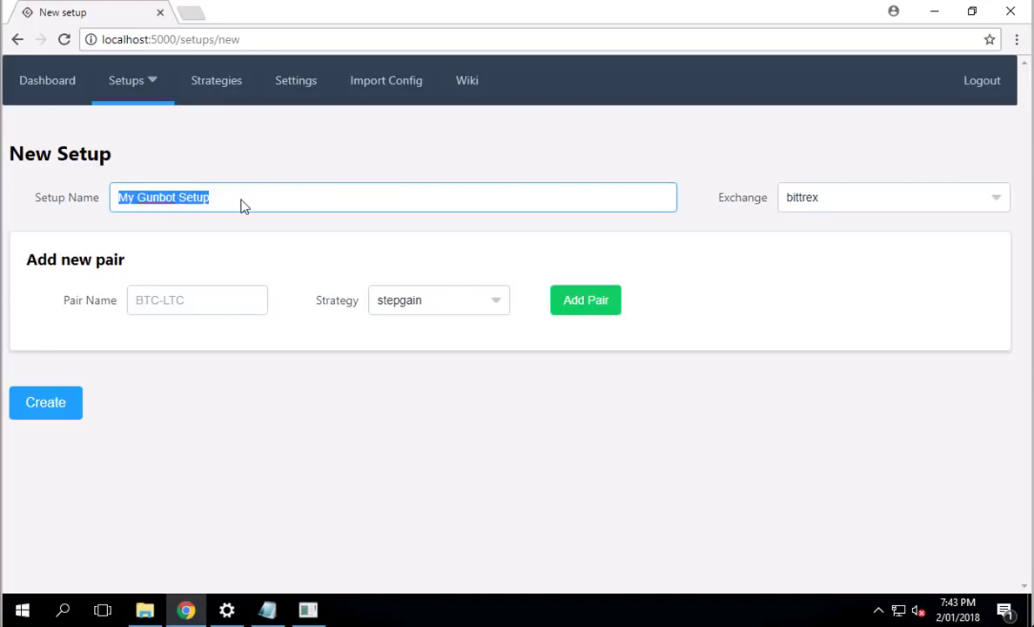
pyautogui.write('ABCVD')
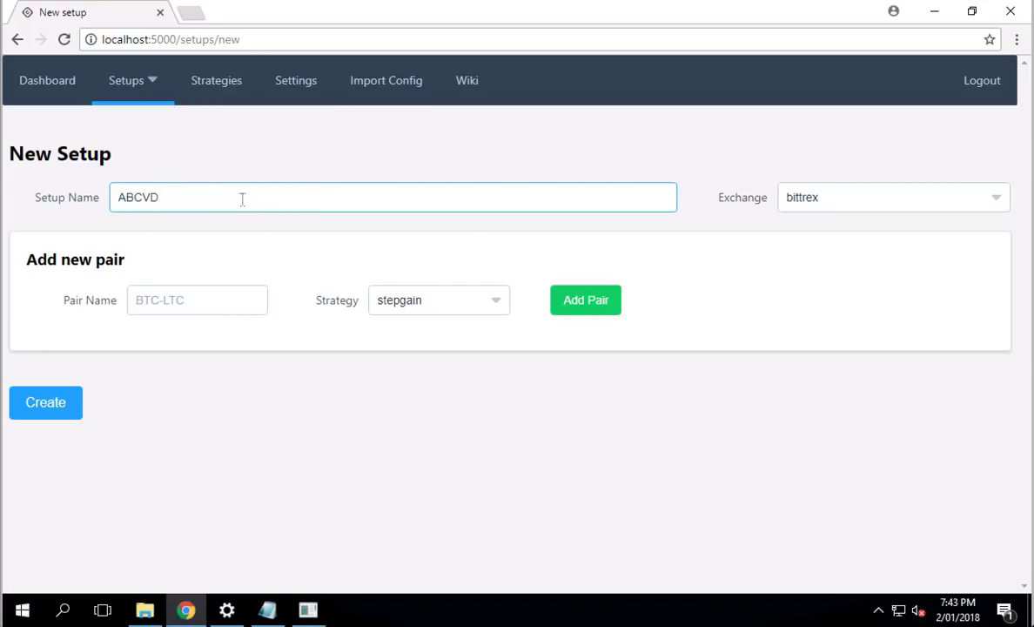
# Step: Add pair BTC-XRP with the emotionless strategy
pyautogui.click(183, 303)
pyautogui.write('BTC-XRP')
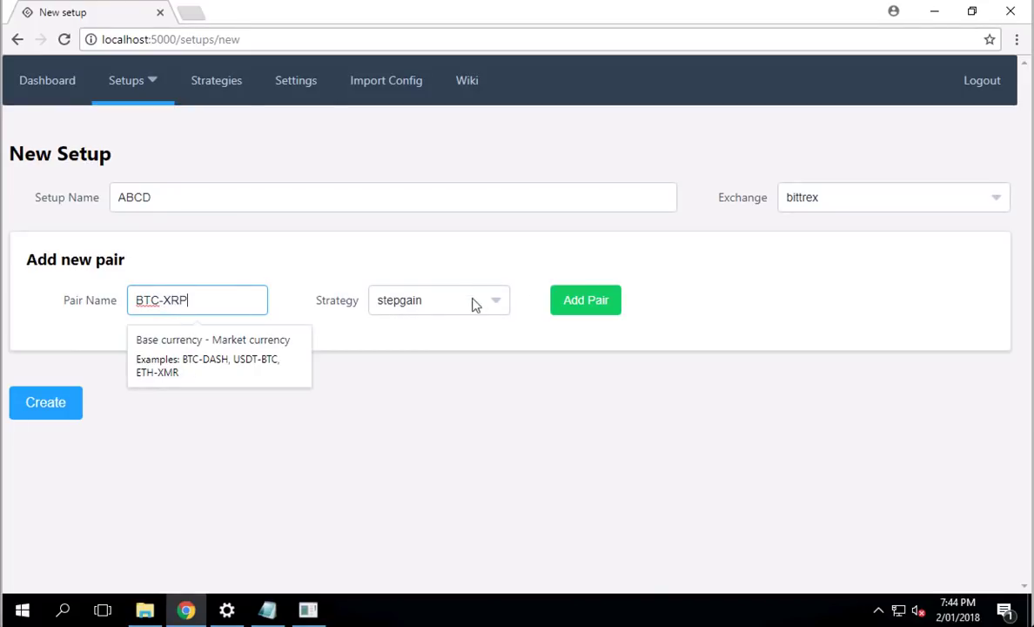
pyautogui.click(472, 302)
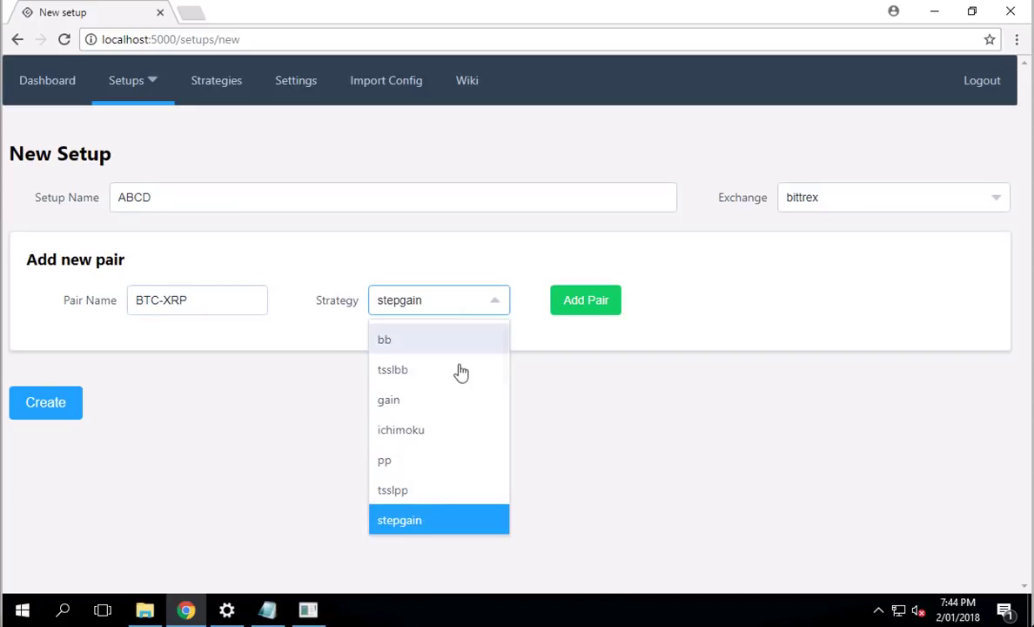
pyautogui.scroll(1, 461, 371)
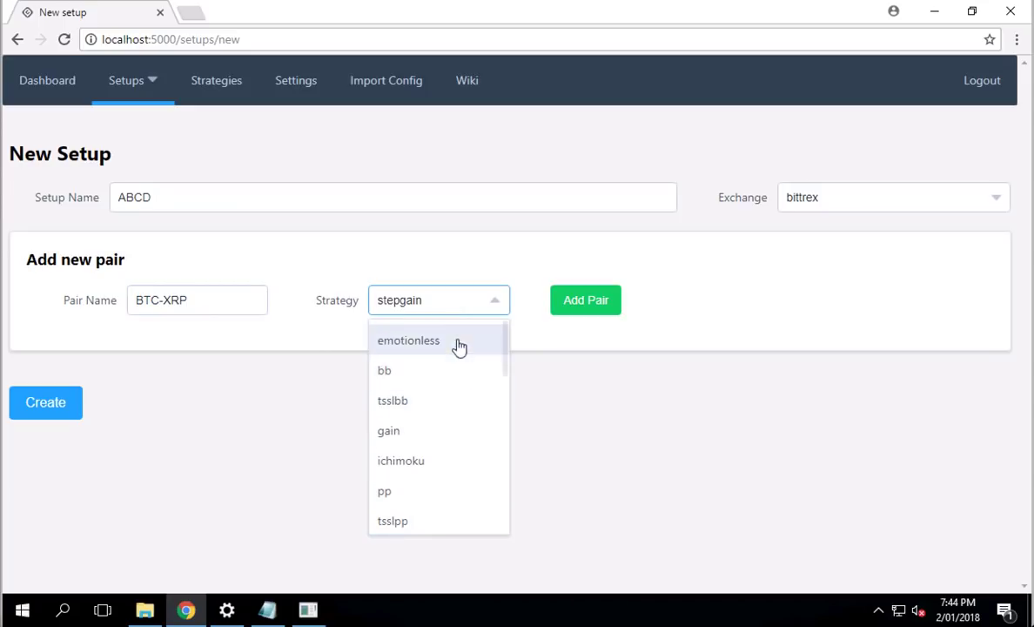
pyautogui.click(459, 347)
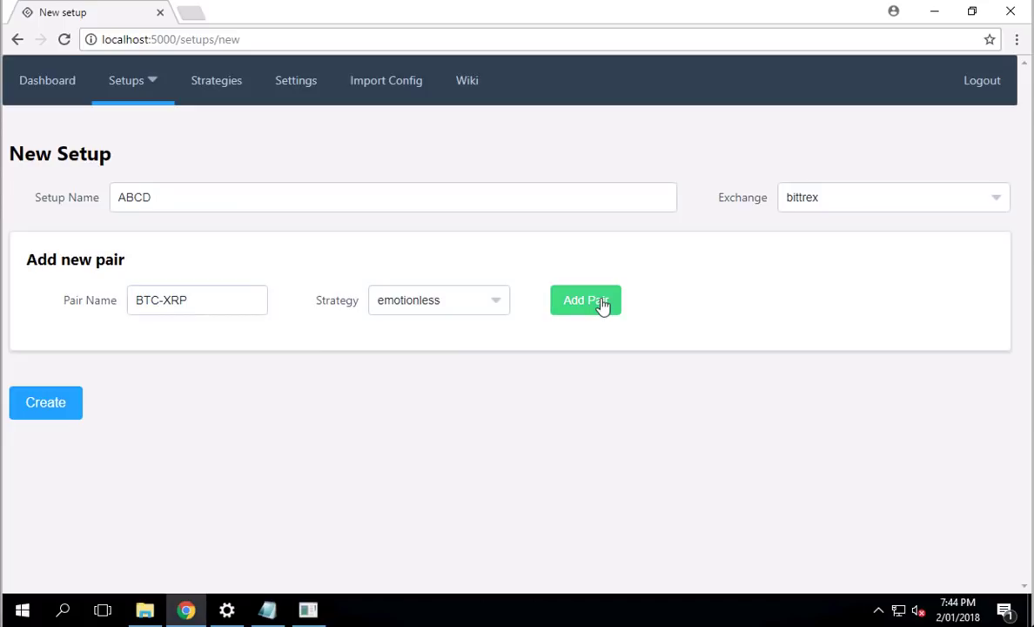
# Step: Add the BTC-XRP, BTC-NEO and BTC-ETH pairs to the ABCD setup
pyautogui.click(601, 301)
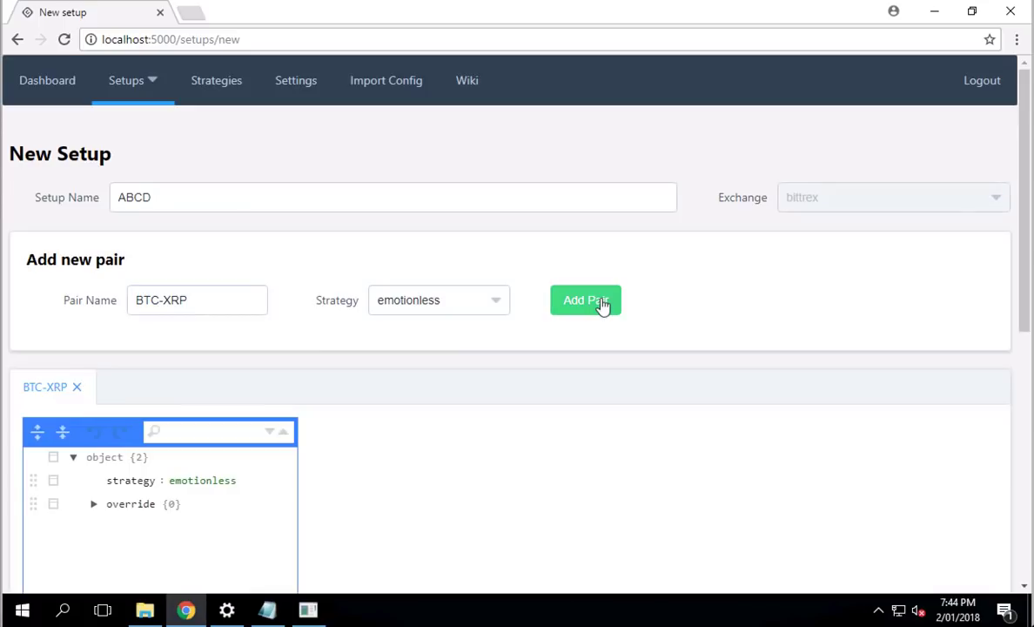
pyautogui.click(183, 303)
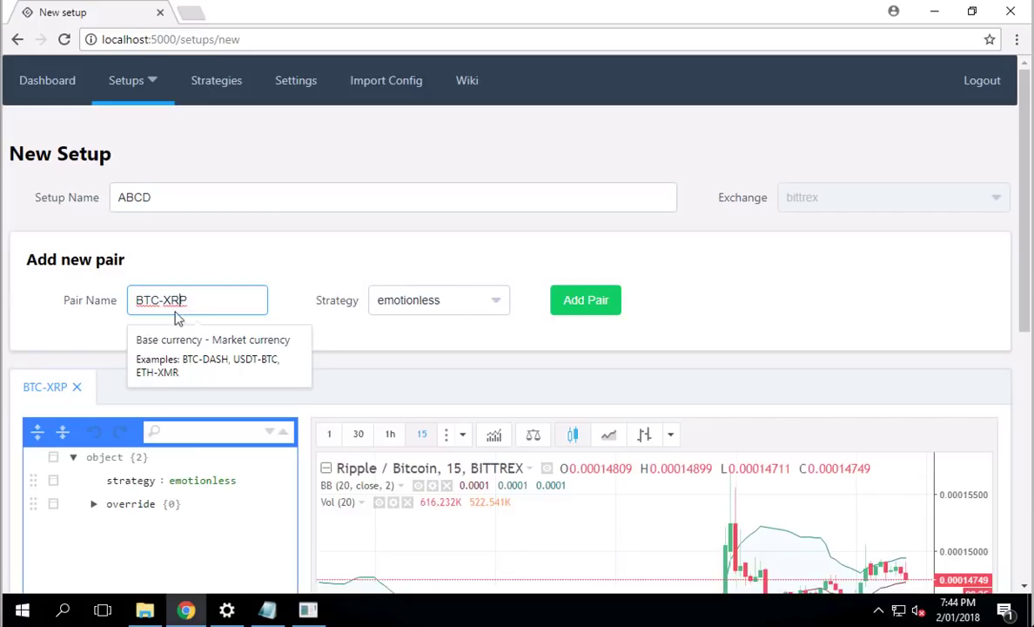
pyautogui.press('BackSpace')
pyautogui.press('BackSpace')
pyautogui.press('BackSpace')
pyautogui.write('NEO')
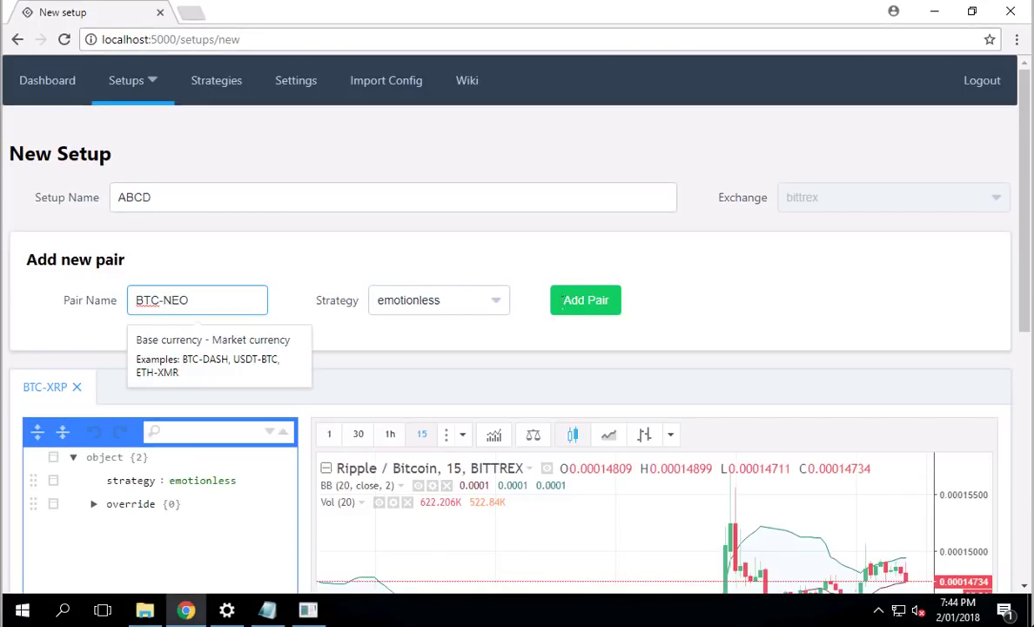
pyautogui.click(557, 305)
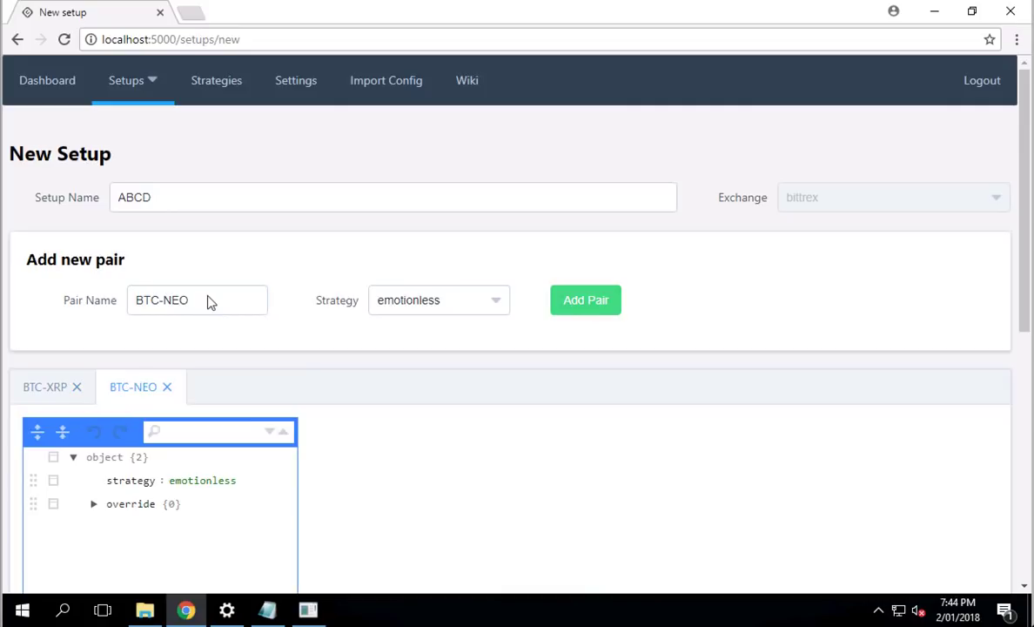
pyautogui.click(209, 300)
pyautogui.press('BackSpace')
pyautogui.press('BackSpace')
pyautogui.press('BackSpace')
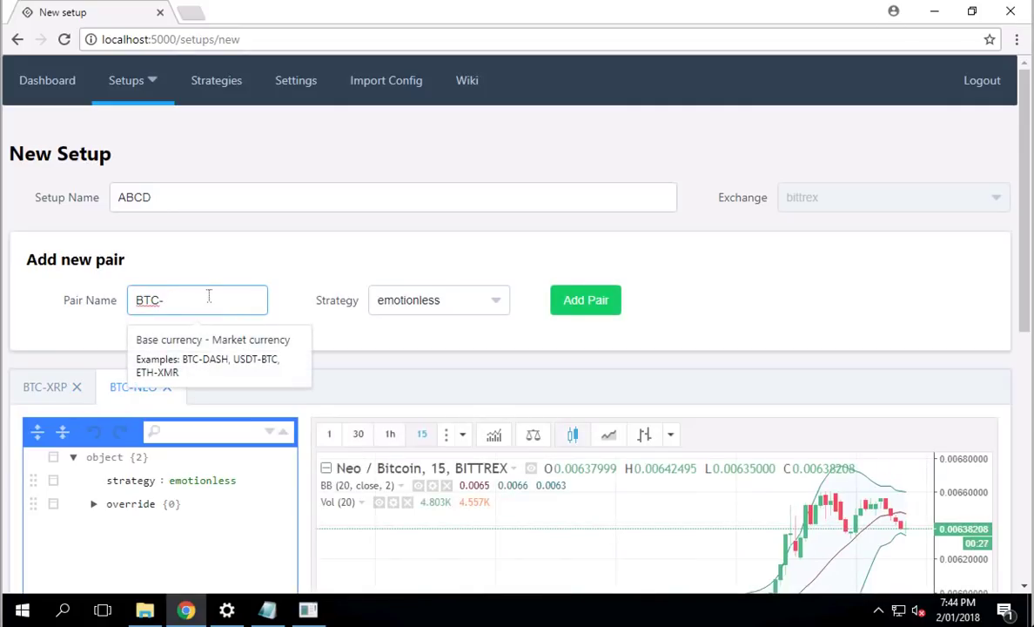
pyautogui.write('ETH')
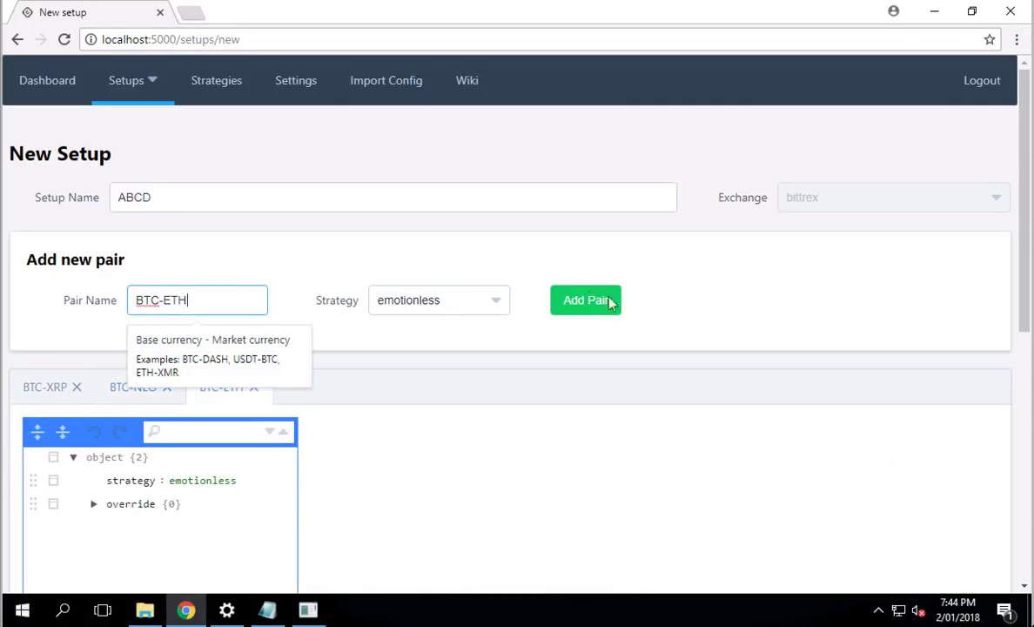
pyautogui.click(584, 303)
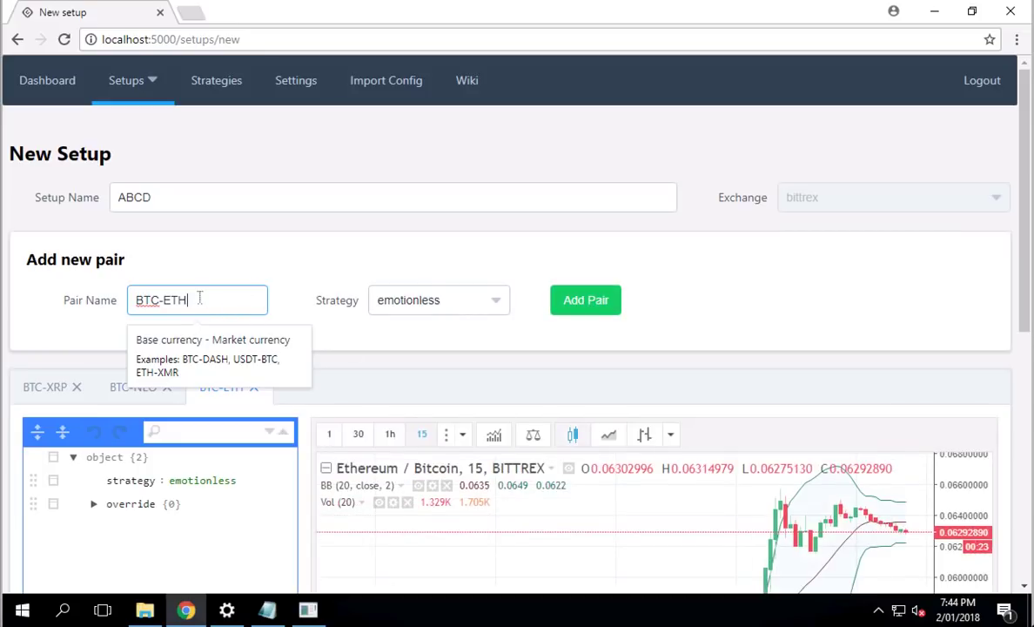
# Step: Add BTC-ETC, BTC-LTC, BTC-SALT and BTC-BCC, leaving BTC-QTUM typed in the Pair Name field
pyautogui.write('C')
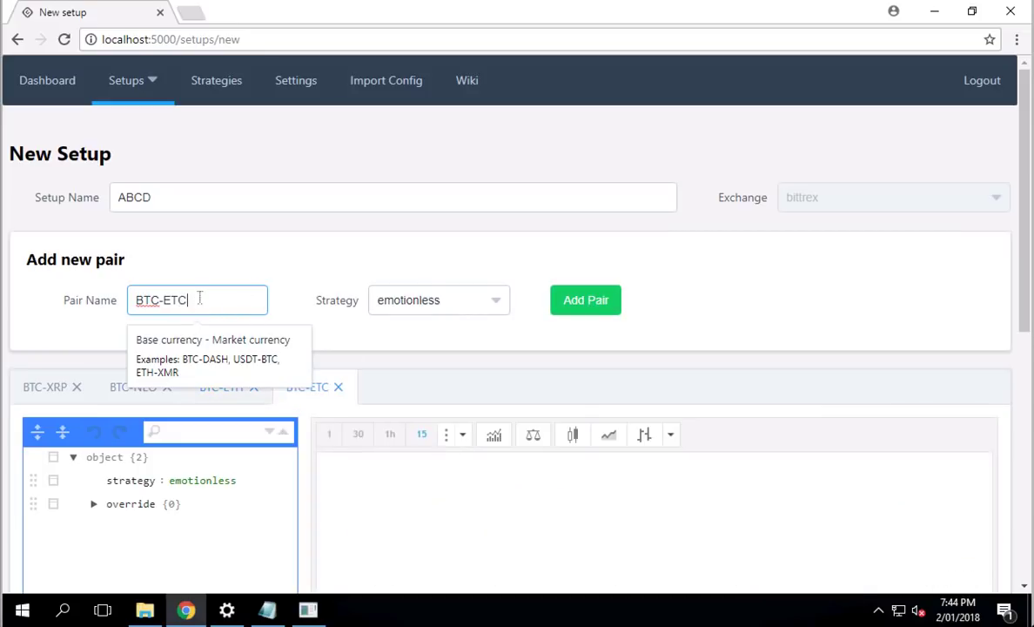
pyautogui.press('BackSpace')
pyautogui.press('BackSpace')
pyautogui.write('LTC')
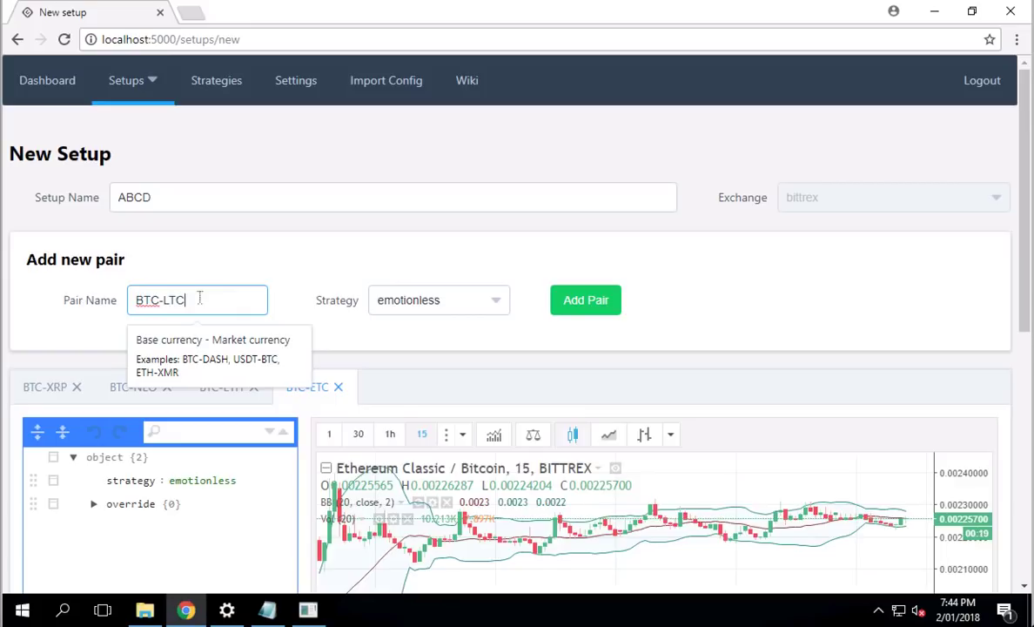
pyautogui.press('BackSpace')
pyautogui.press('BackSpace')
pyautogui.press('BackSpace')
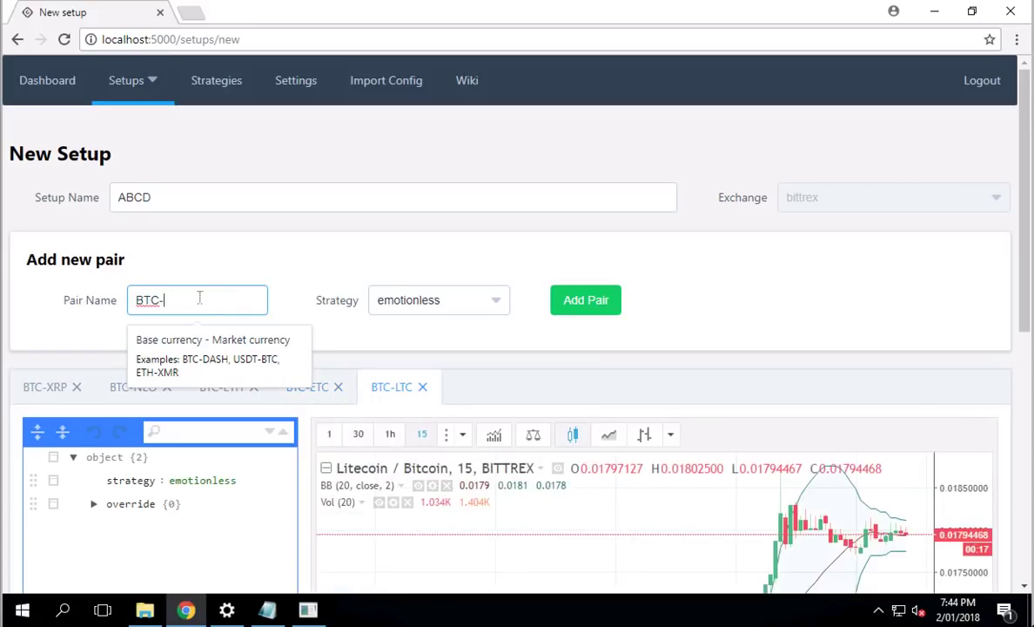
pyautogui.write('SALT')
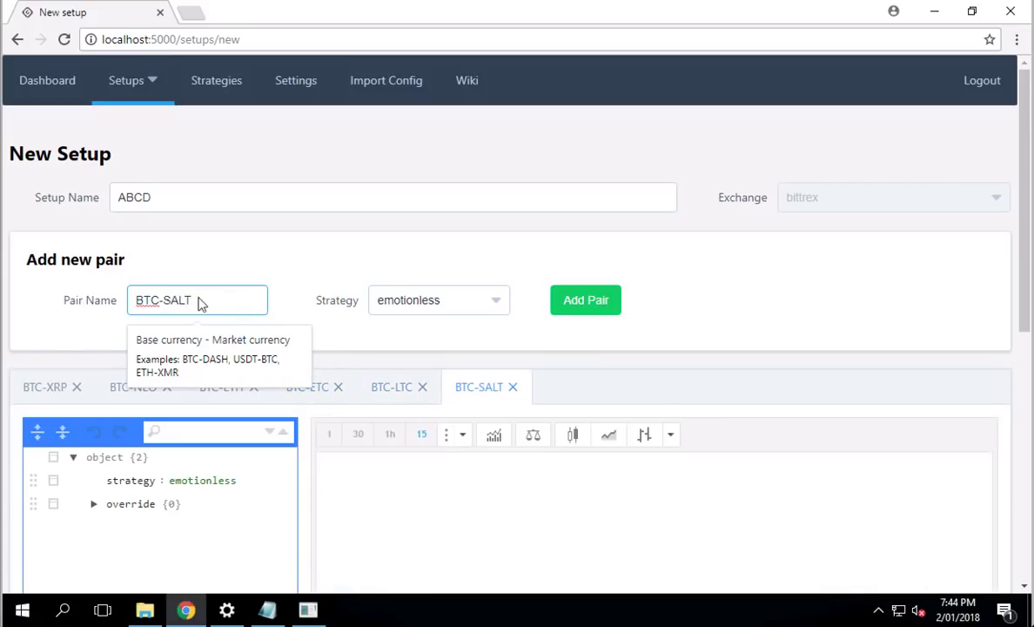
pyautogui.press('BackSpace')
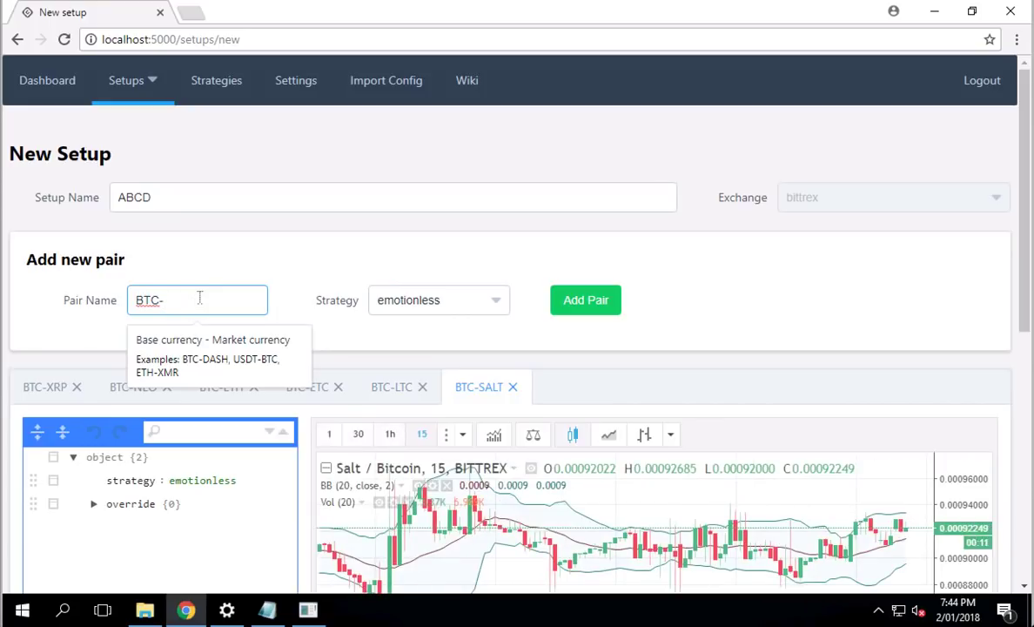
pyautogui.write('BCC')
pyautogui.press('Return')
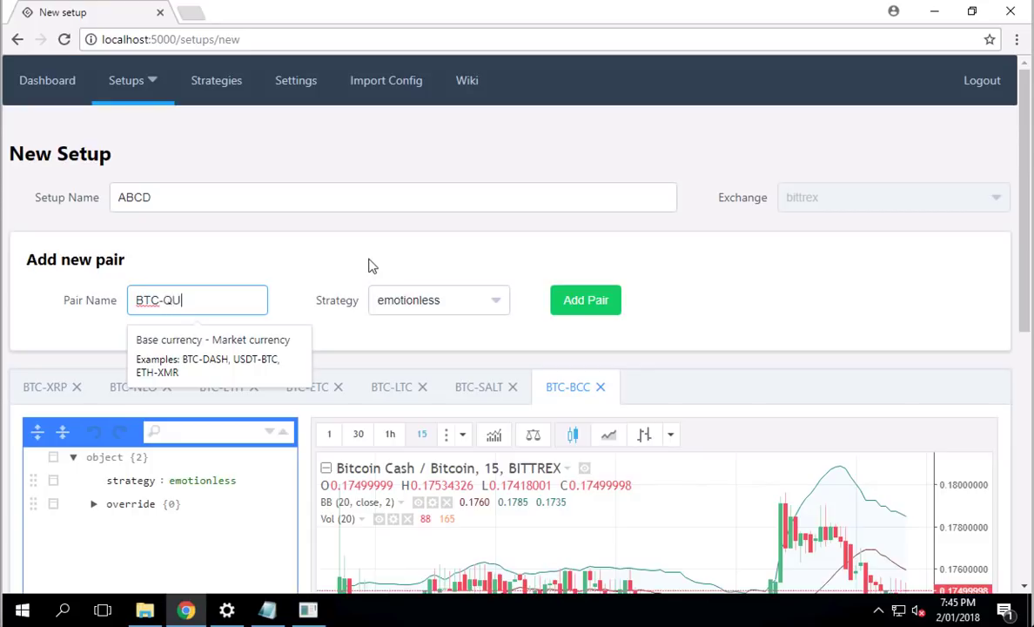
pyautogui.write('TUM')
pyautogui.click(264, 257)
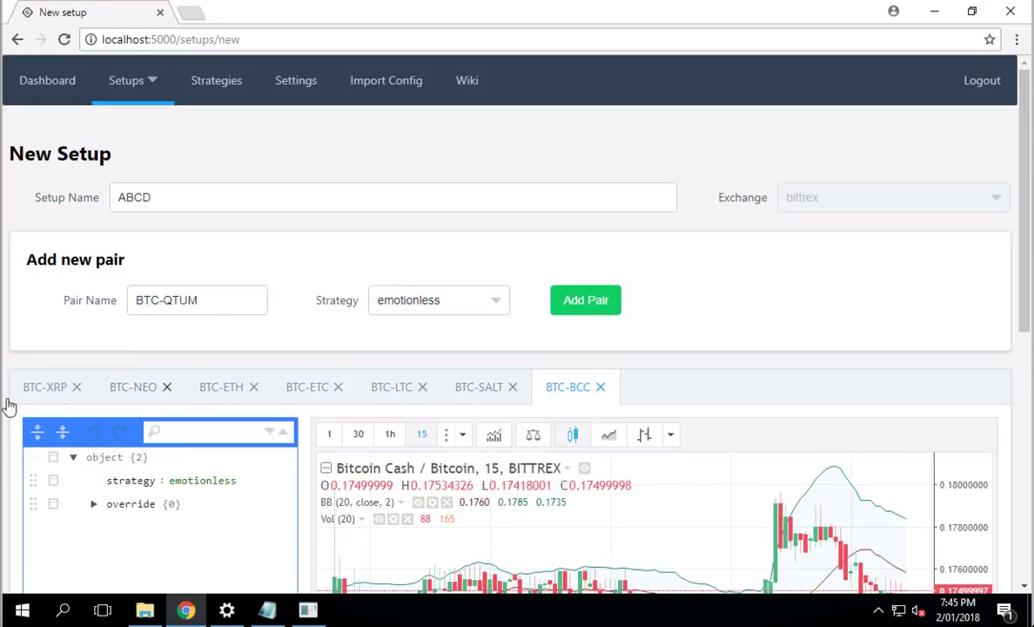
pyautogui.scroll(-5, 8, 405)
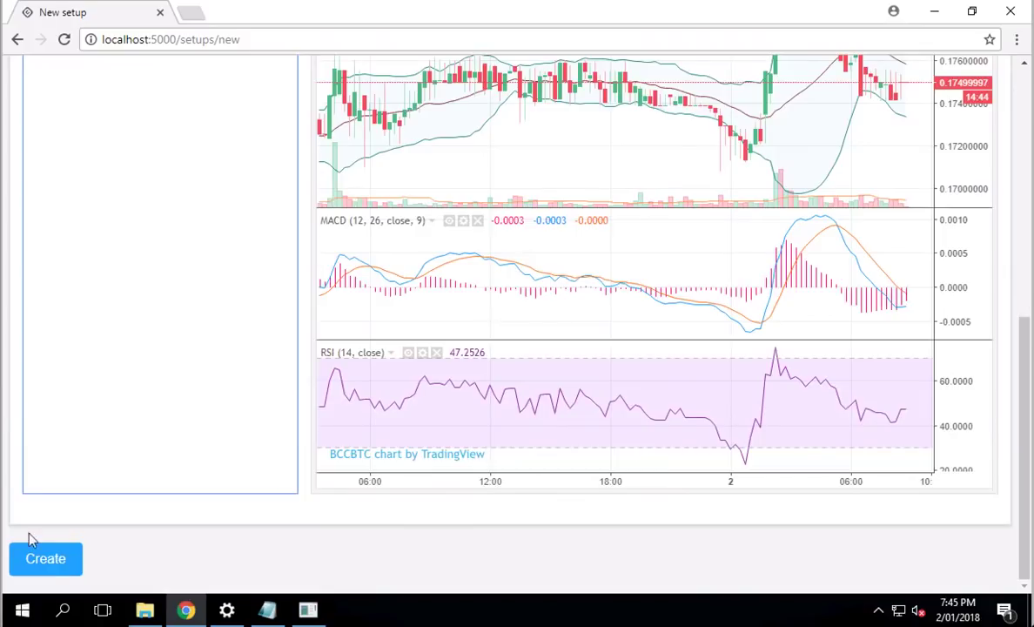
# Step: Create the ABCD setup, then preview its config on the Dashboard with the pairs node expanded
pyautogui.click(54, 567)
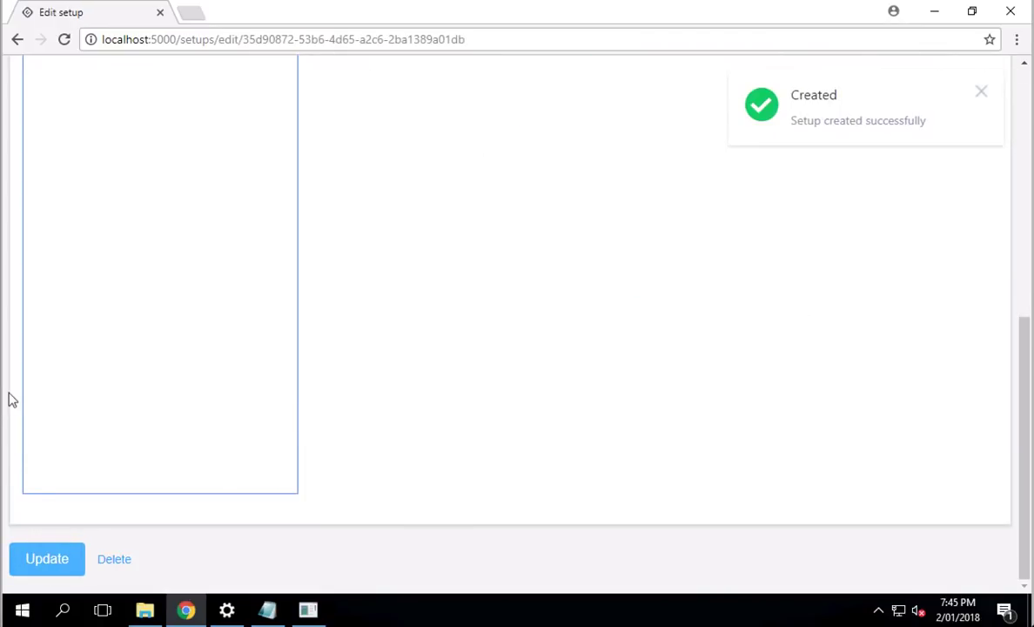
pyautogui.scroll(5, 7, 400)
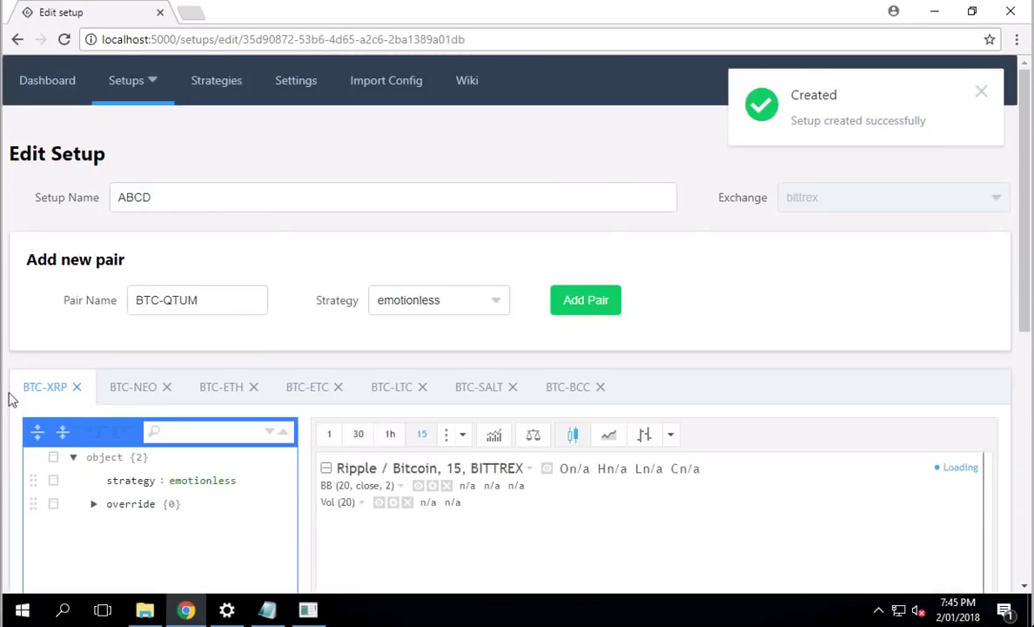
pyautogui.click(50, 76)
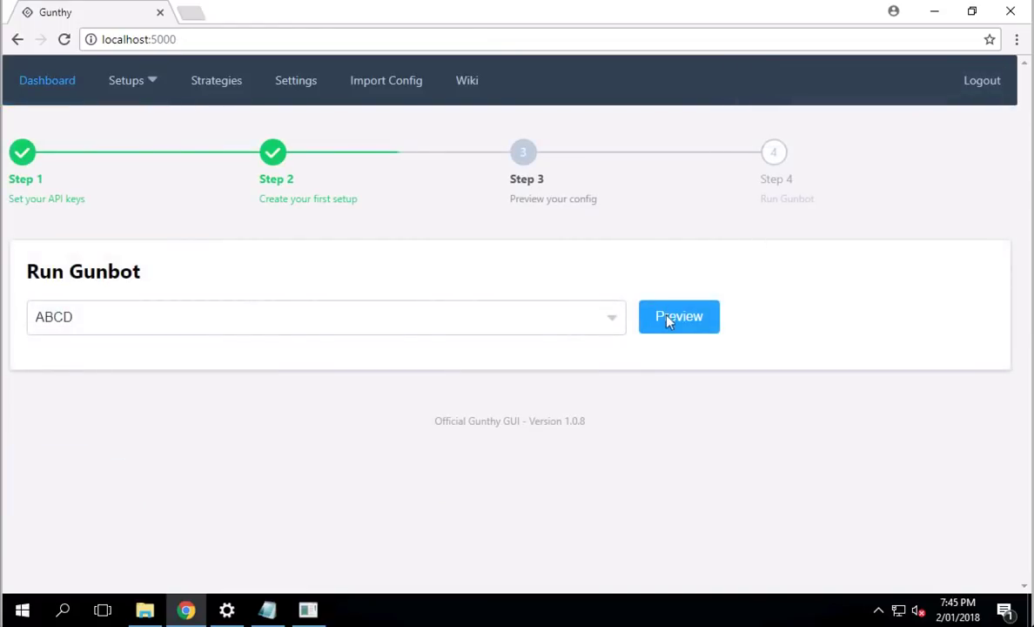
pyautogui.click(670, 318)
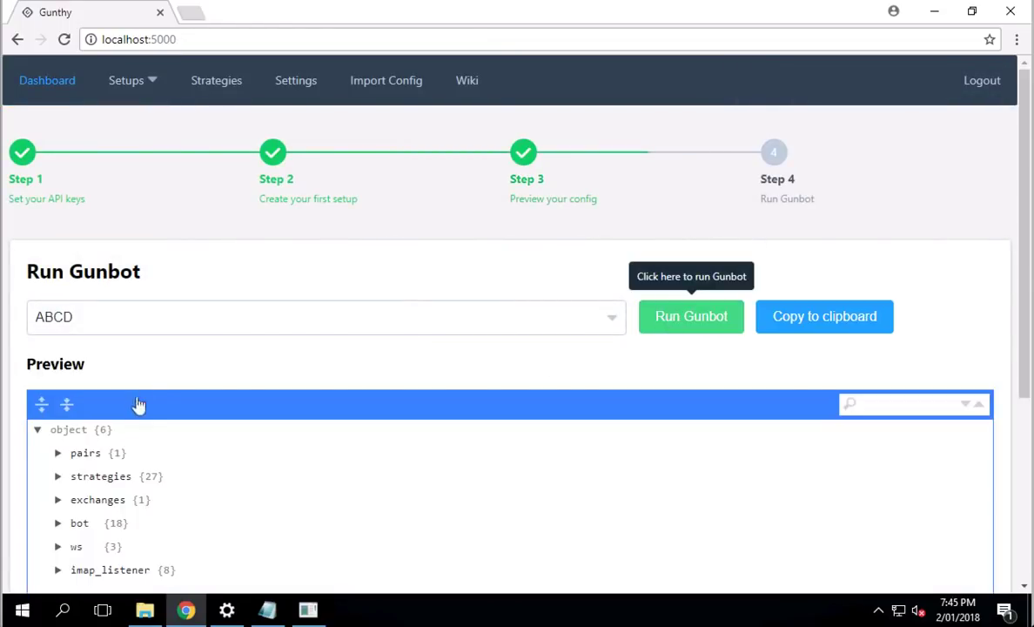
pyautogui.click(59, 454)
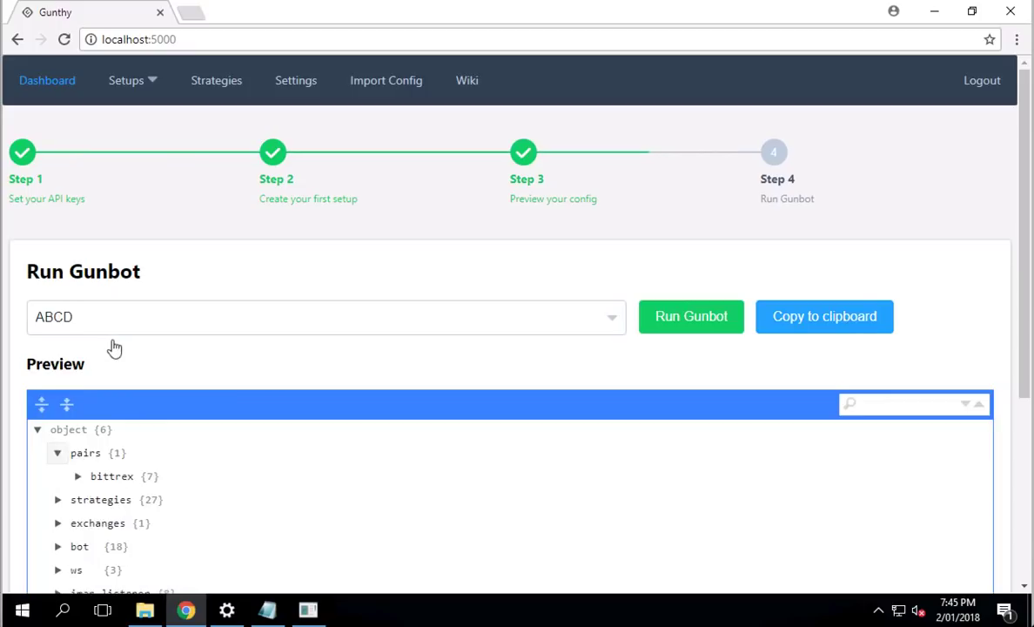
pyautogui.scroll(-1, 148, 508)
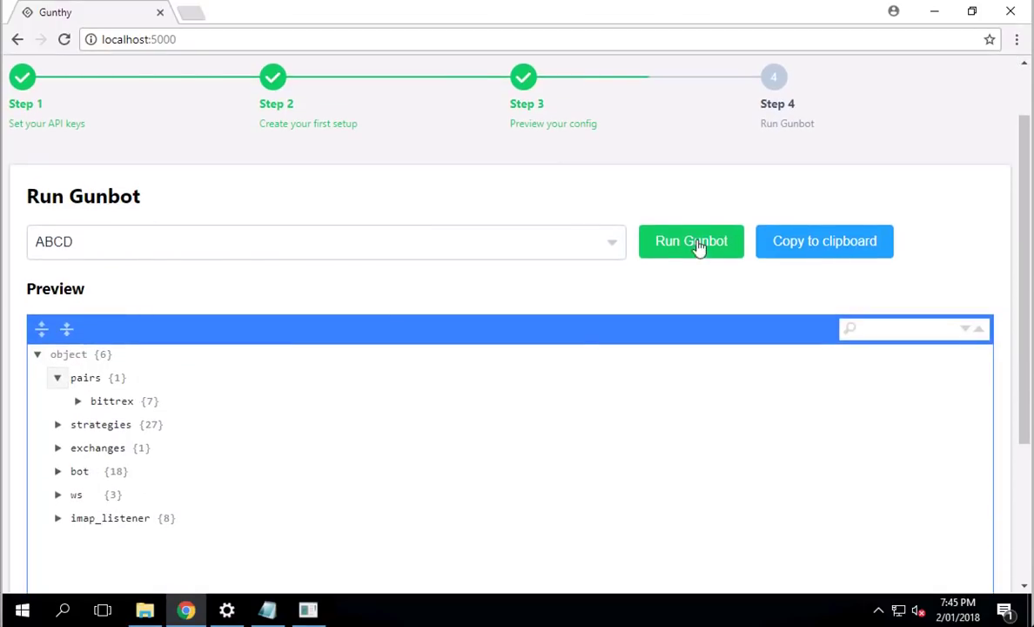
# Step: Run Gunbot with the ABCD setup and minimize the gunthy.exe console
pyautogui.click(699, 249)
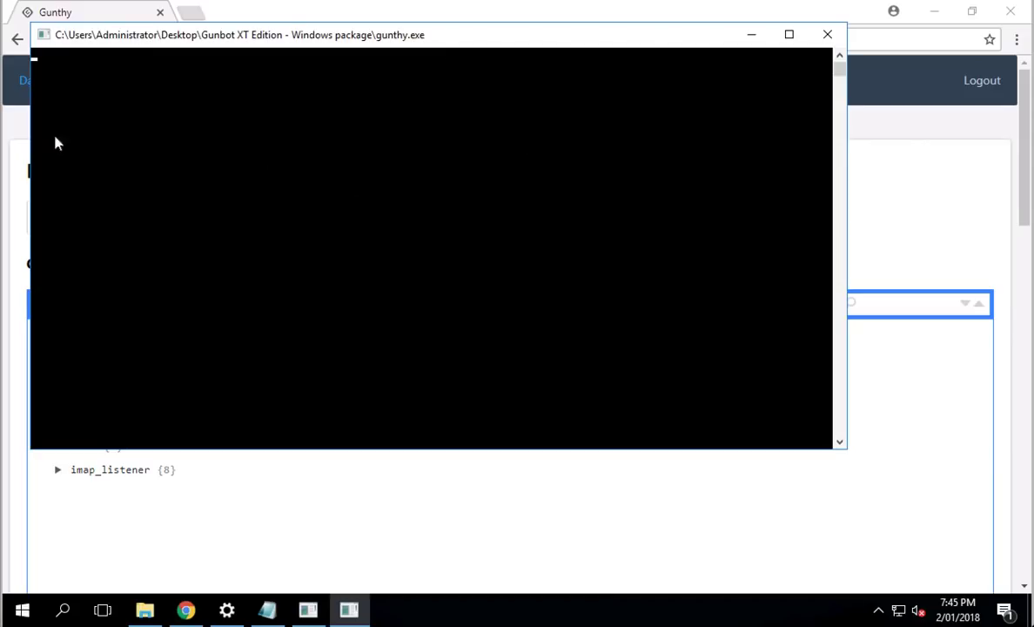
pyautogui.click(753, 36)
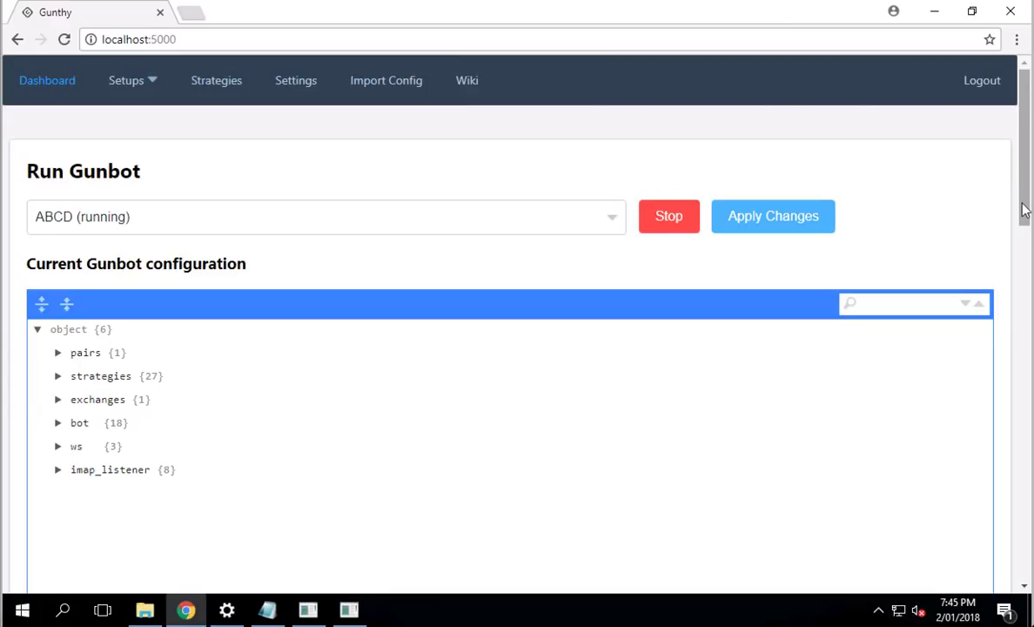
pyautogui.moveTo(1023, 207); pyautogui.dragTo(1024, 212)
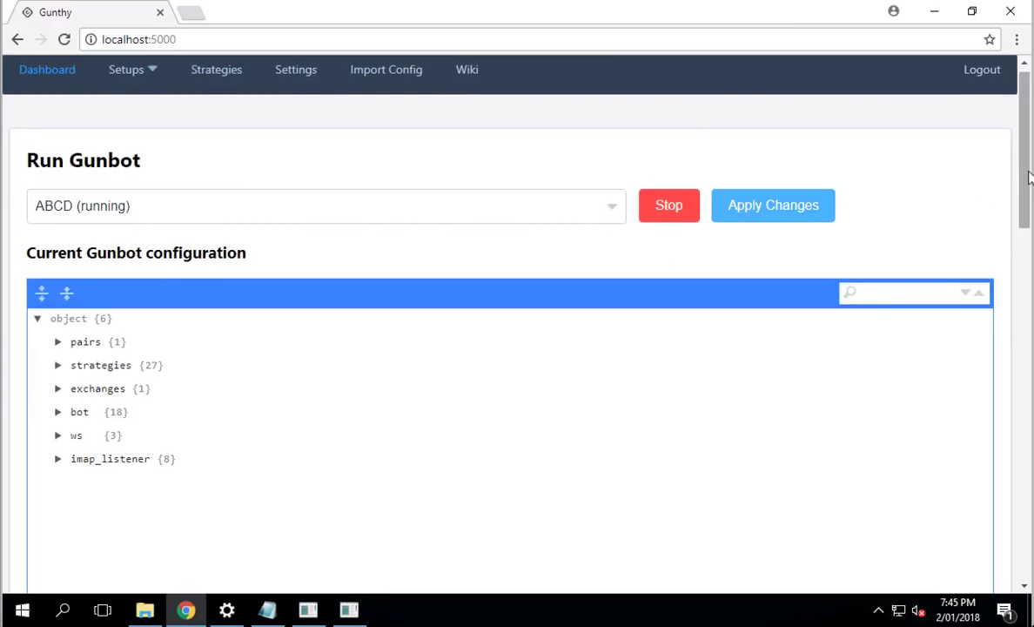
pyautogui.moveTo(1025, 213); pyautogui.dragTo(1030, 361)
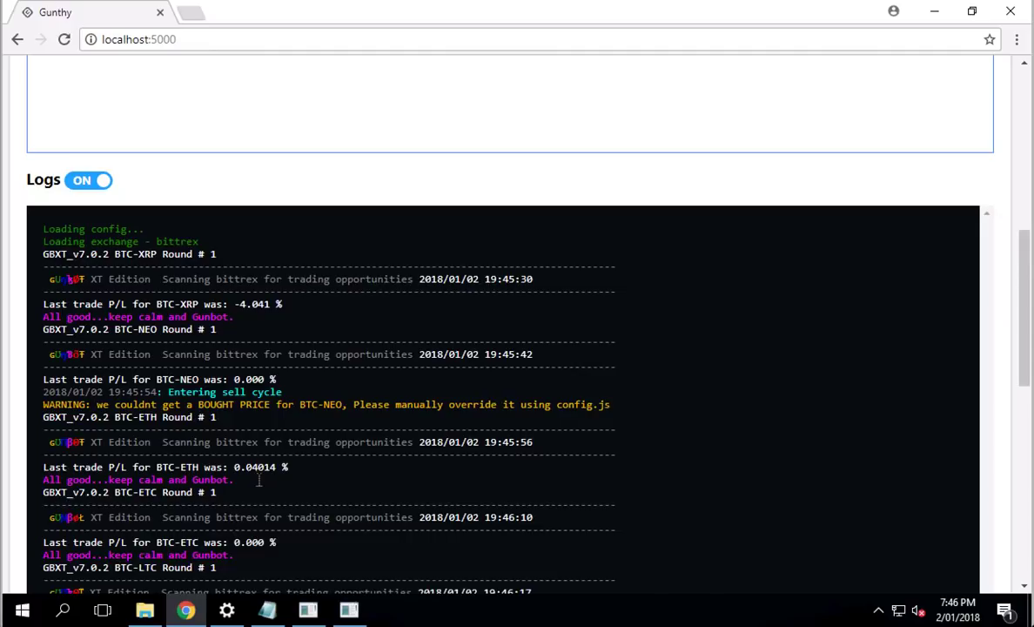
pyautogui.scroll(-1, 259, 479)
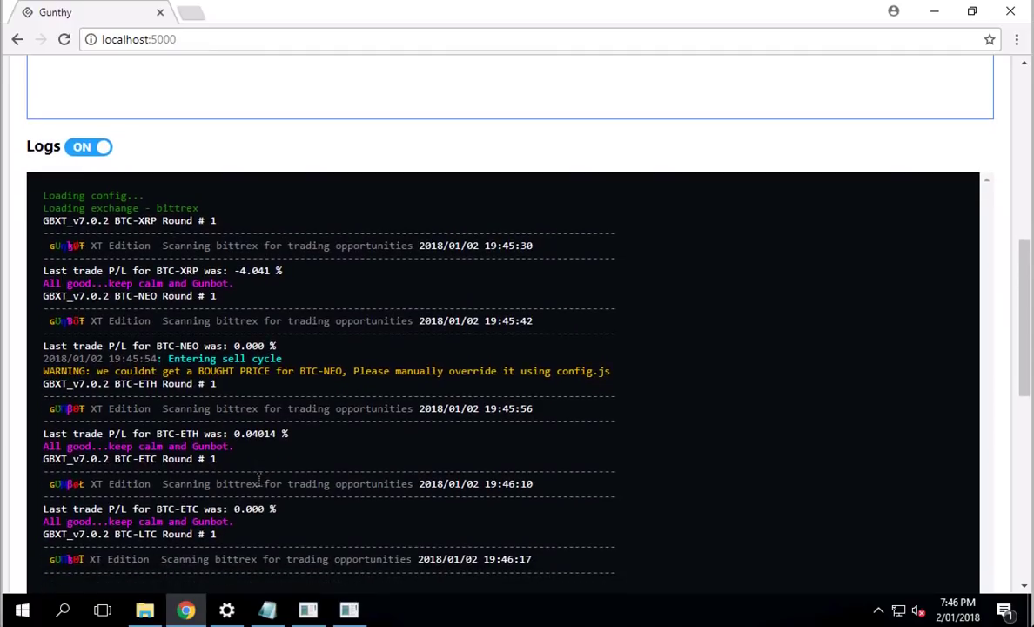
pyautogui.scroll(-1, 258, 480)
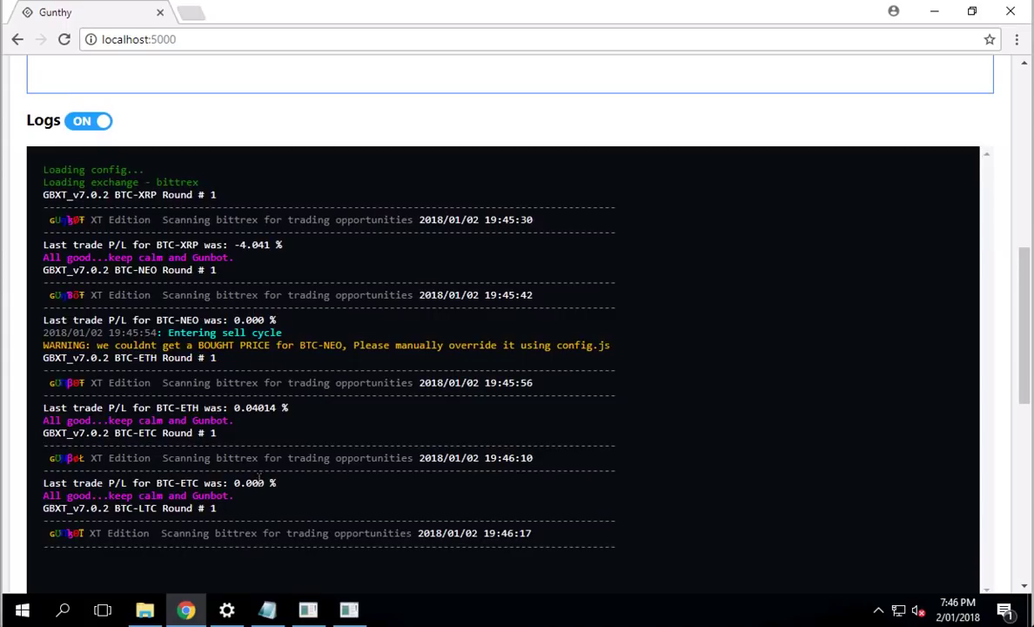
pyautogui.scroll(3, 259, 479)
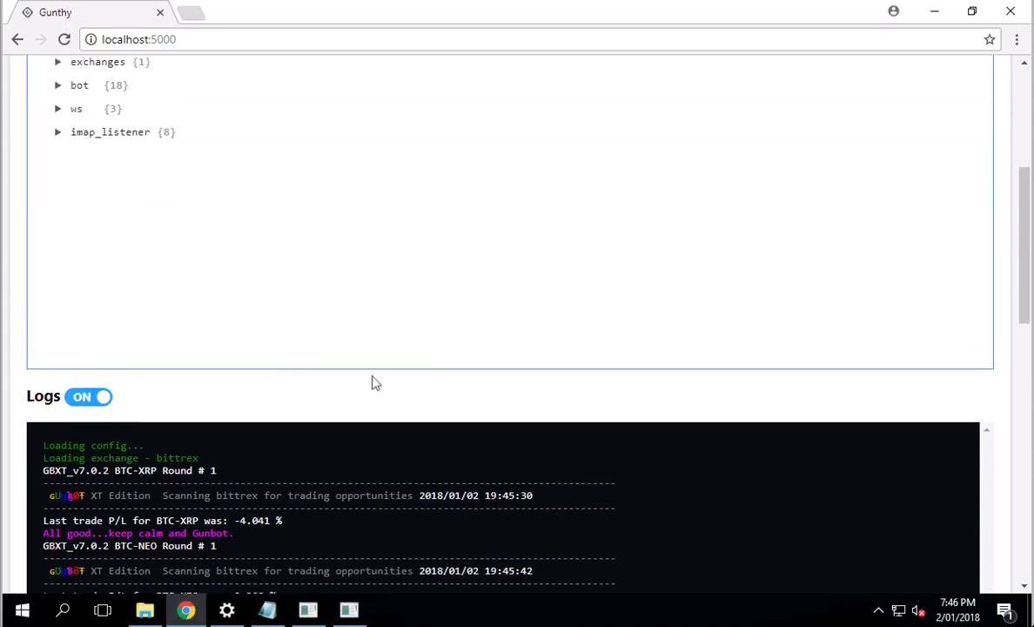
pyautogui.scroll(-5, 79, 441)
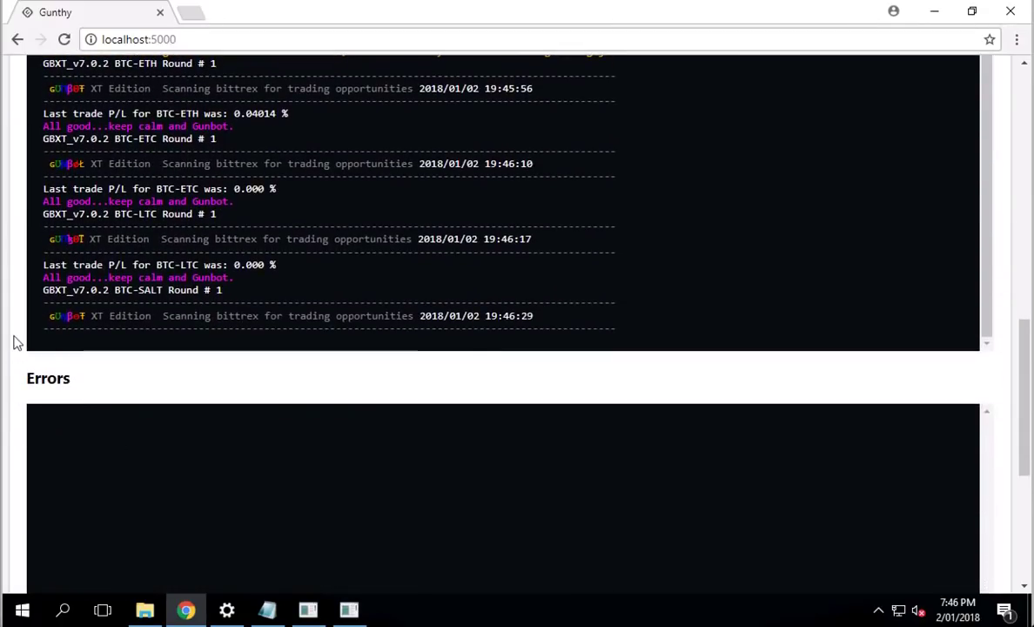
pyautogui.scroll(5, 13, 342)
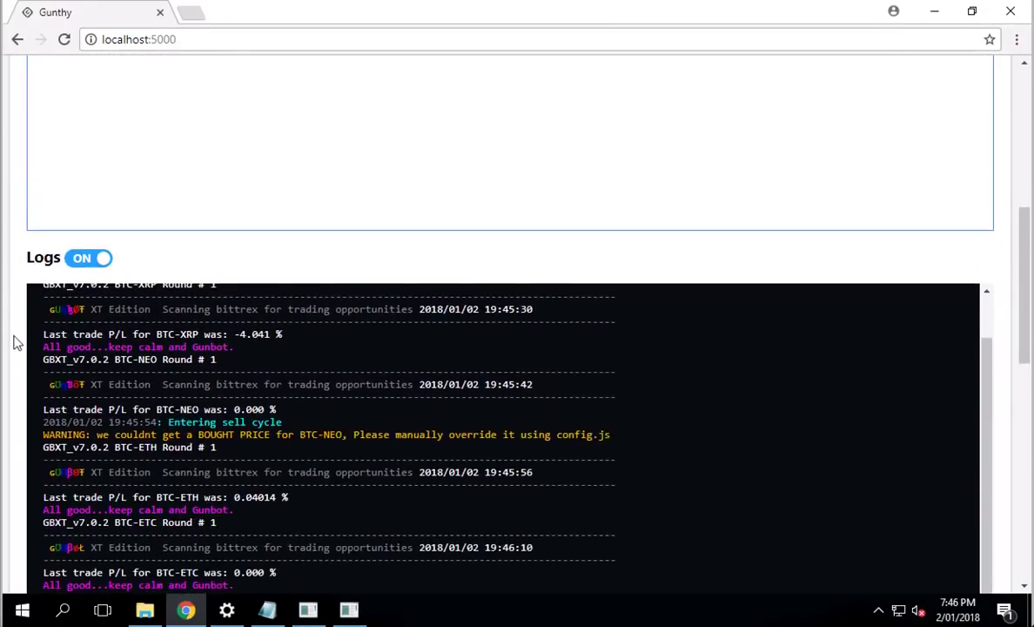
pyautogui.scroll(2, 13, 342)
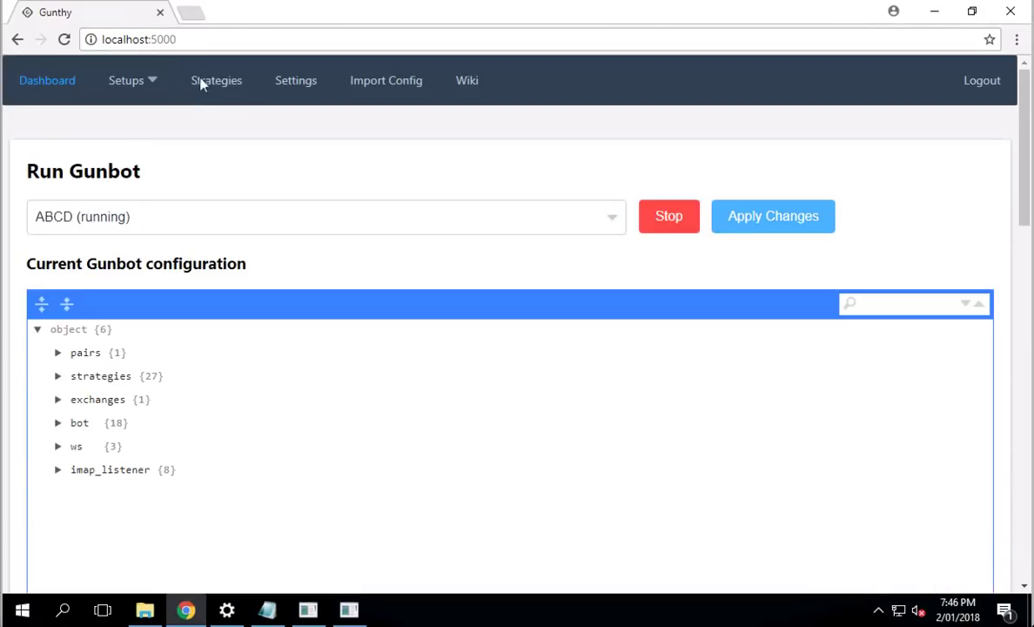
# Step: Open the ABCD setup and change the BTC-XRP strategy from emotionless to TSSL
pyautogui.click(145, 82)
pyautogui.click(139, 165)
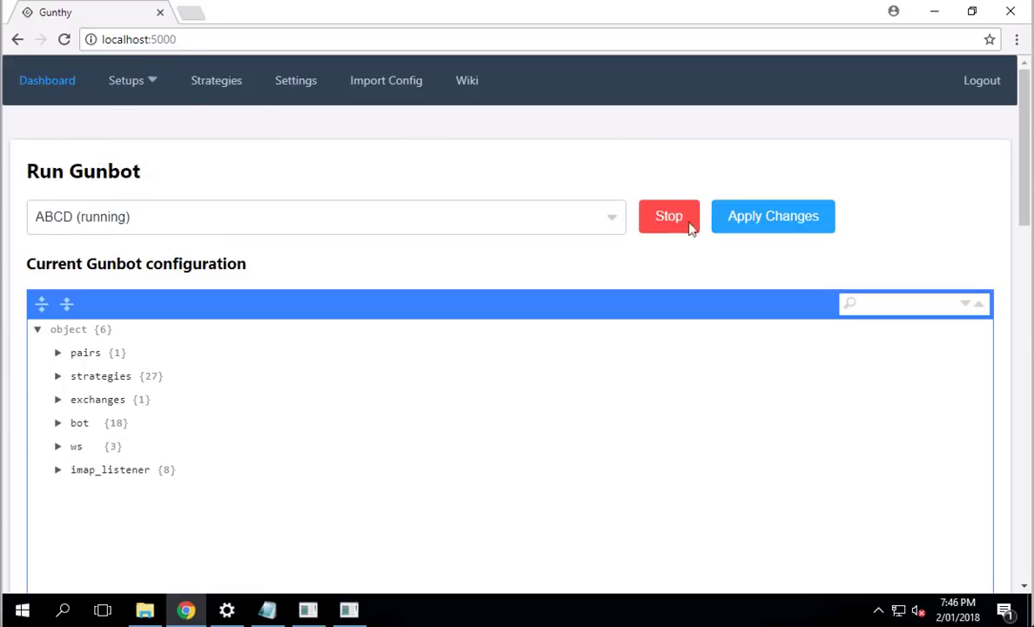
pyautogui.click(145, 81)
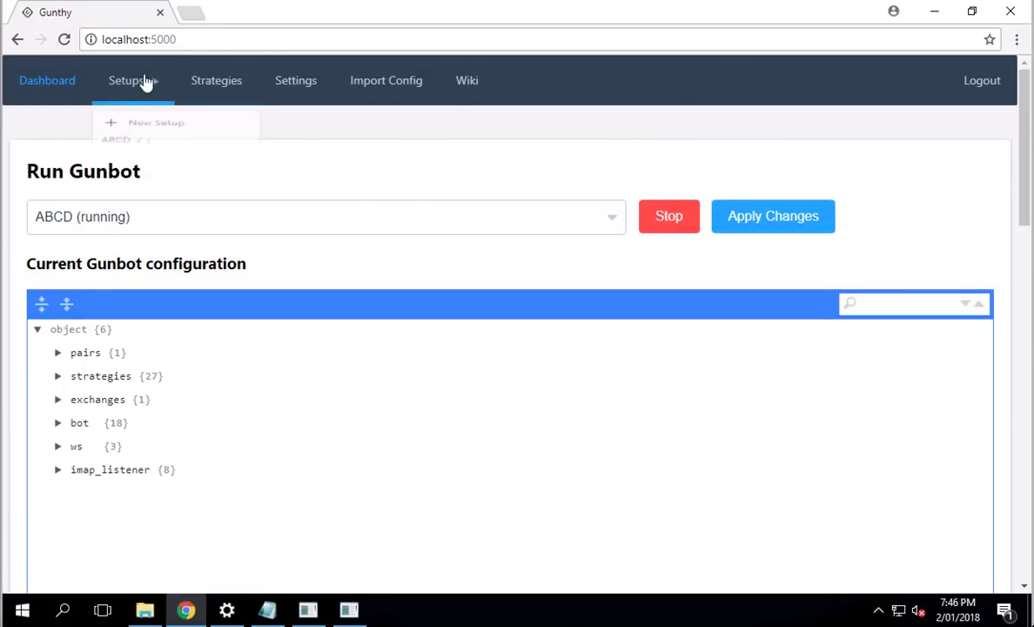
pyautogui.click(127, 166)
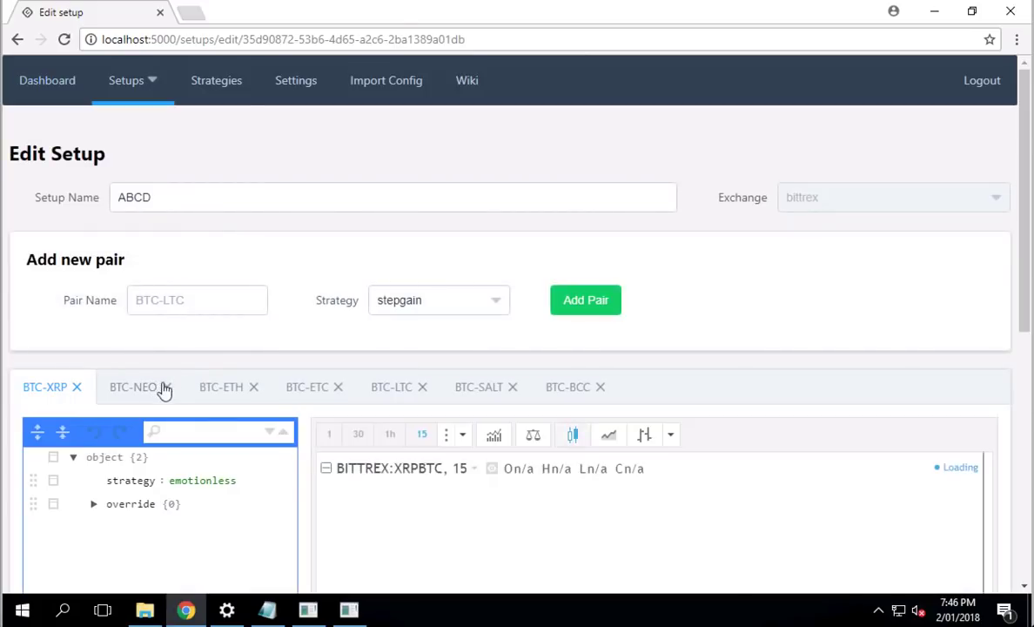
pyautogui.doubleClick(190, 486)
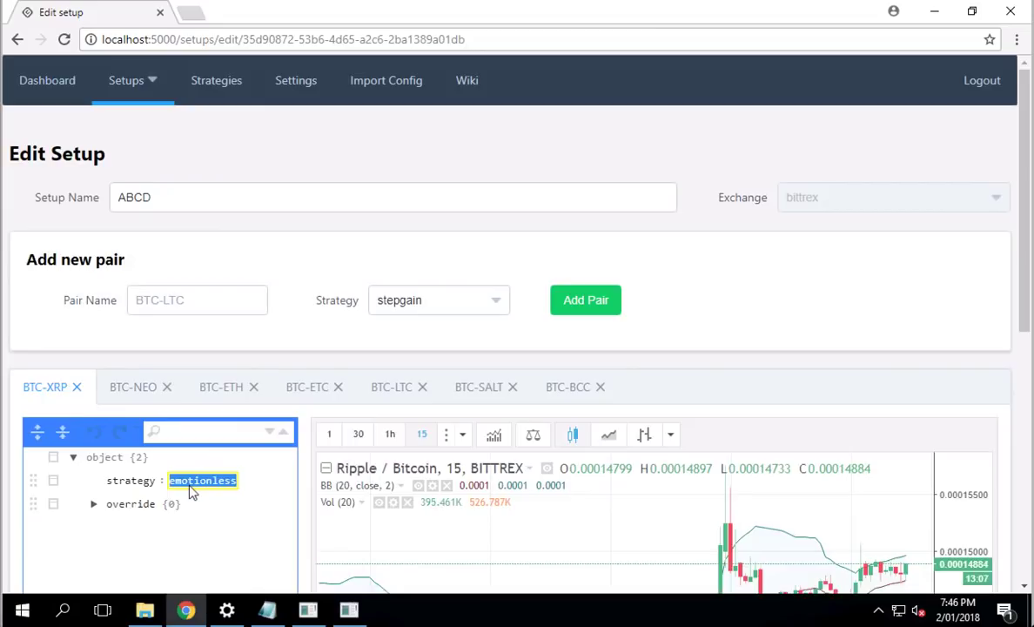
pyautogui.write('TSSL')
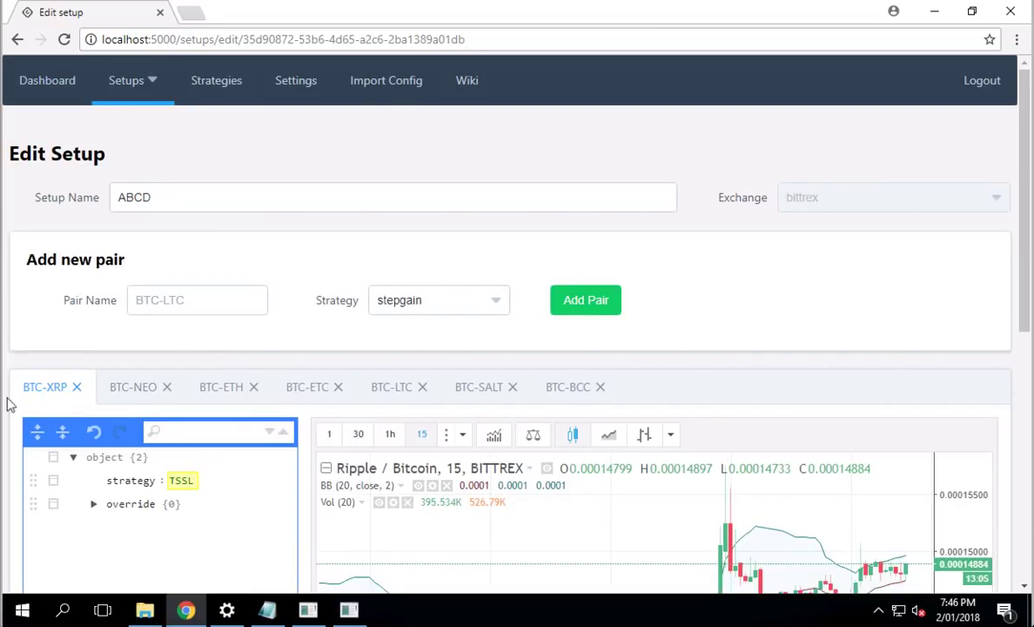
# Step: Save the edited ABCD setup with Update and scroll back to the top
pyautogui.scroll(-5, 7, 409)
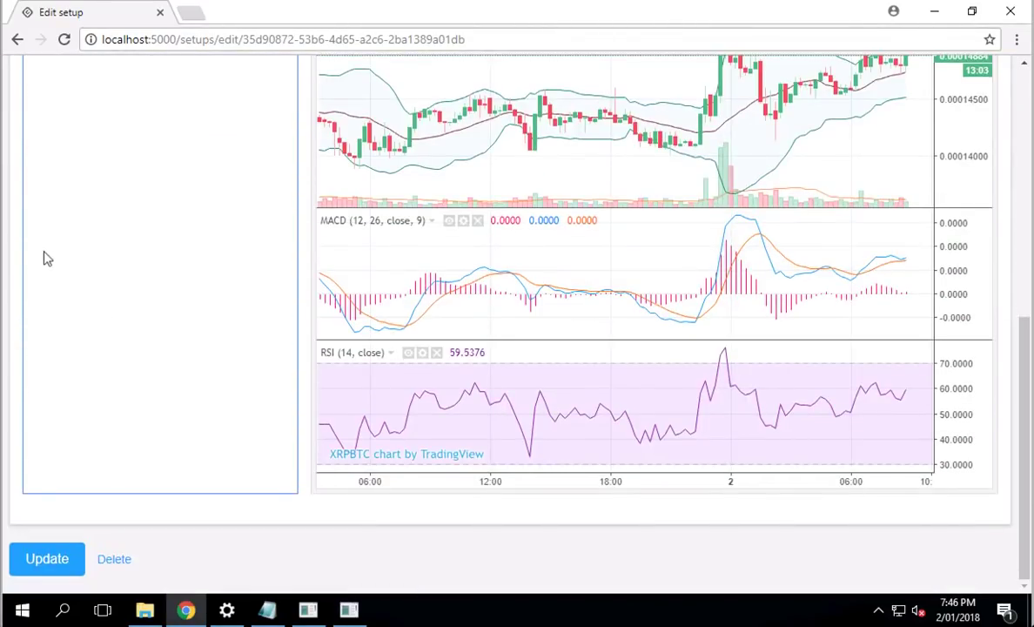
pyautogui.scroll(5, 7, 241)
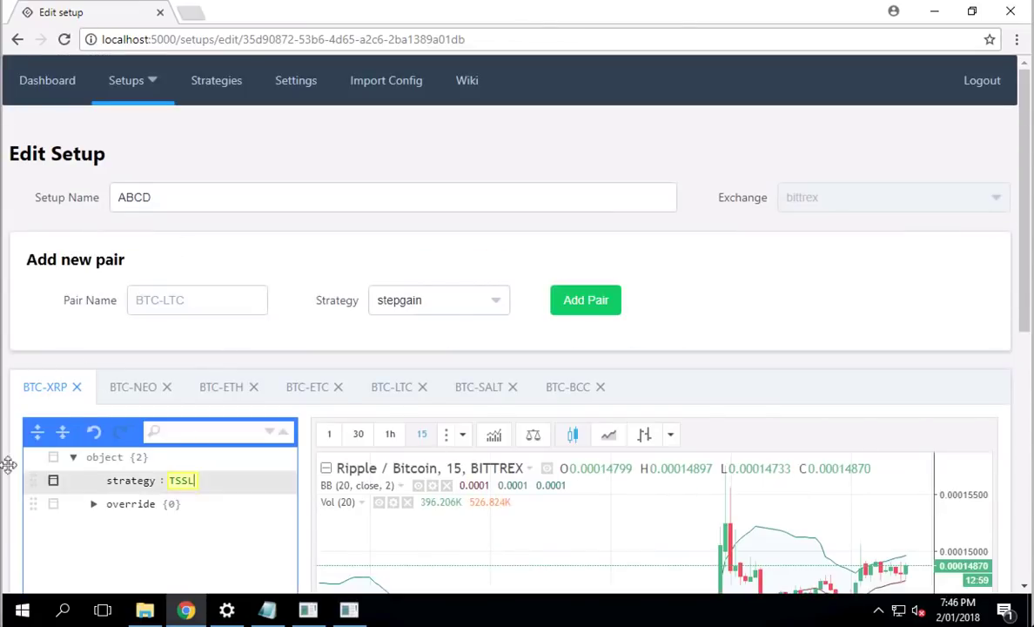
pyautogui.scroll(-3, 7, 471)
pyautogui.scroll(-5, 7, 472)
pyautogui.click(46, 558)
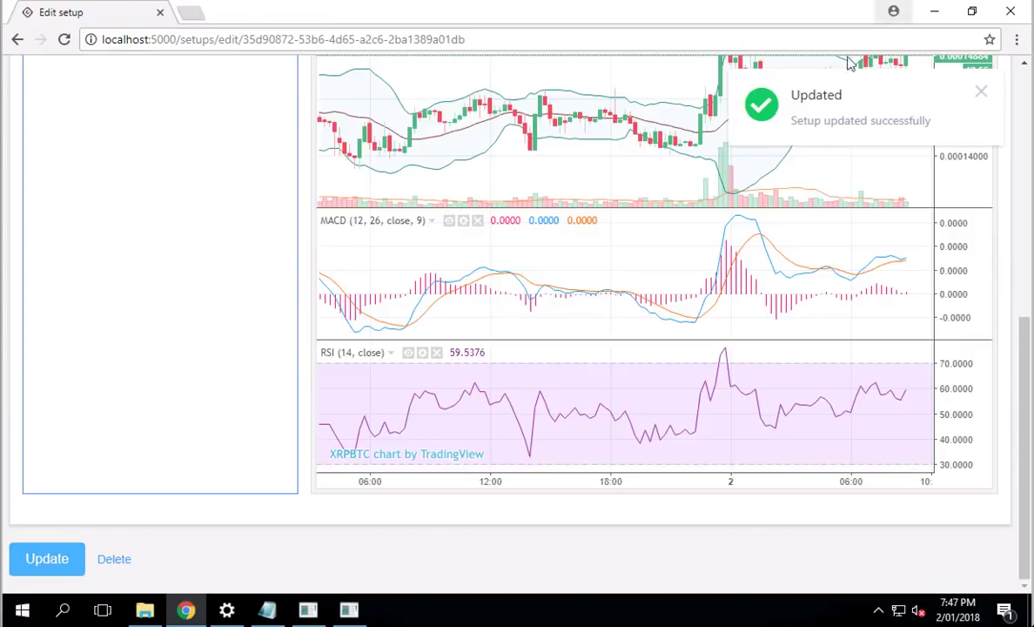
pyautogui.scroll(8, 289, 119)
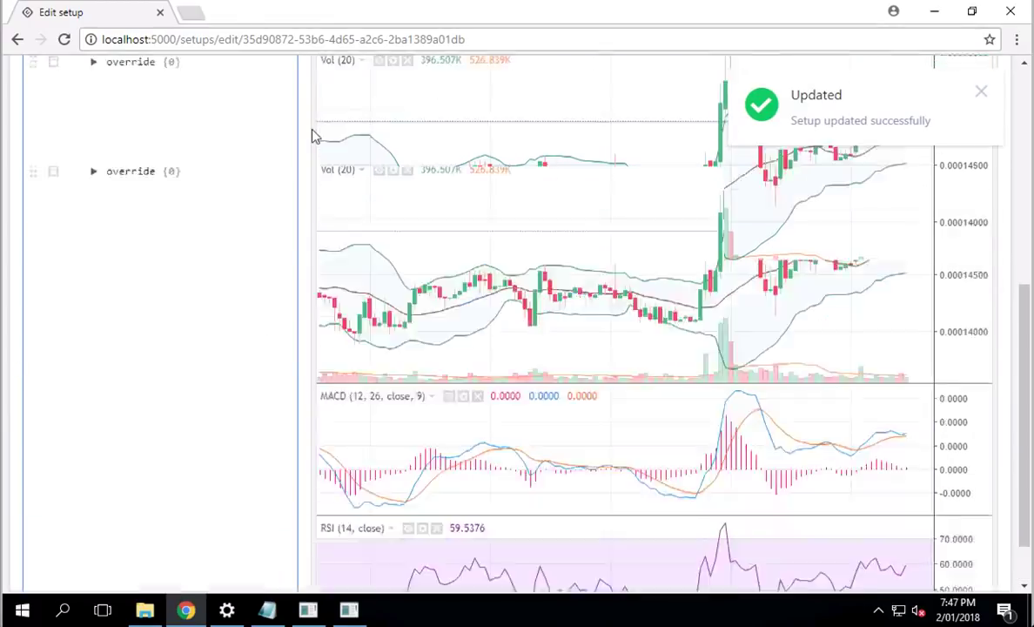
# Step: Apply the updated ABCD setup to the running bot from the Dashboard
pyautogui.click(35, 85)
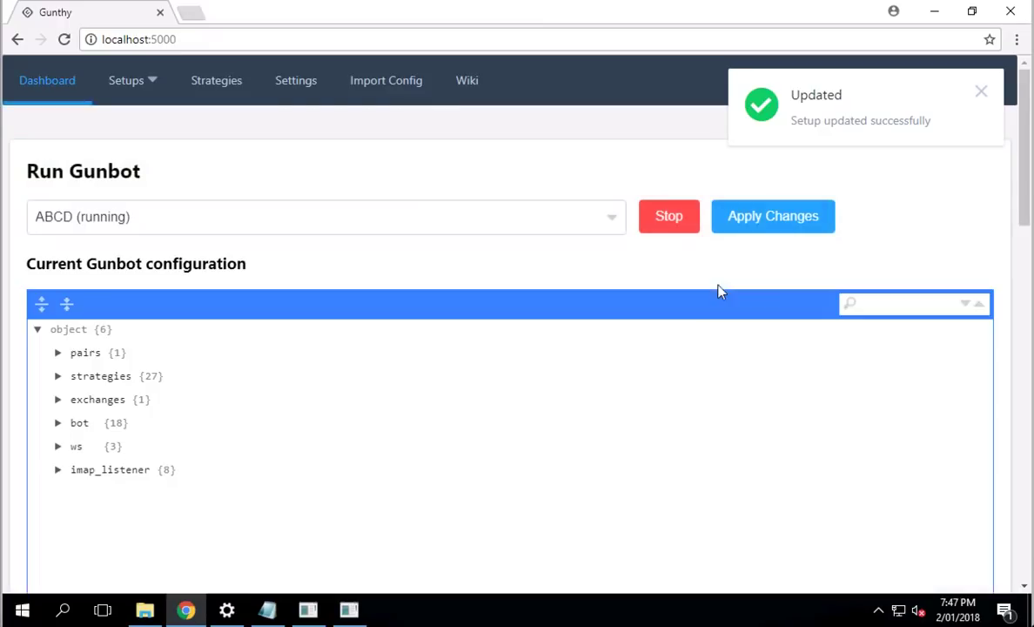
pyautogui.click(792, 218)
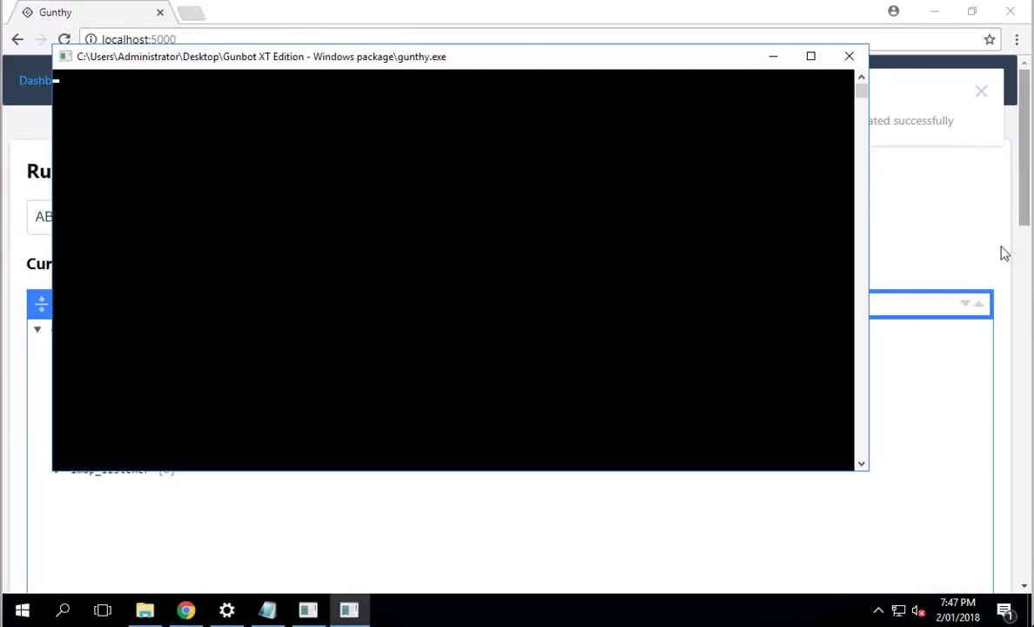
pyautogui.click(1001, 254)
# Step: Check the logs for the config reload, view the ABCD setup, and return to the Dashboard
pyautogui.scroll(-15, 1001, 254)
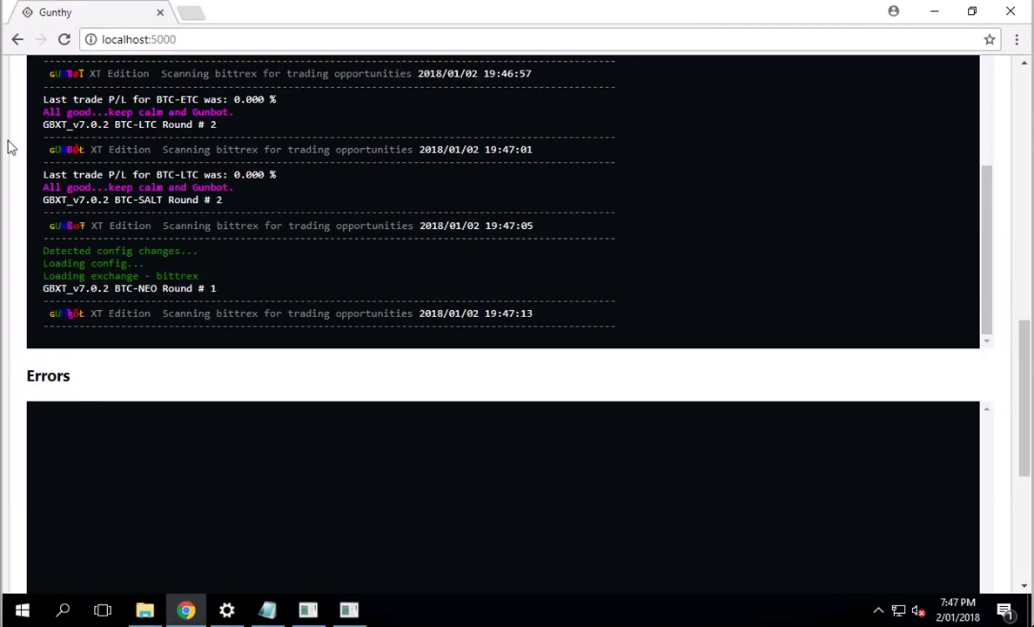
pyautogui.scroll(5, 11, 148)
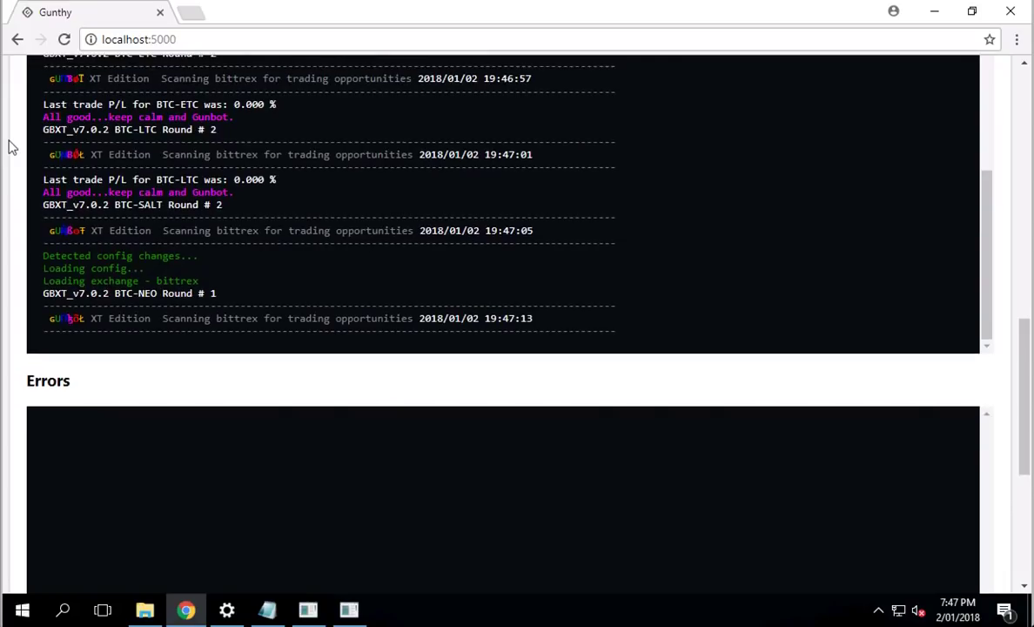
pyautogui.scroll(4, 10, 148)
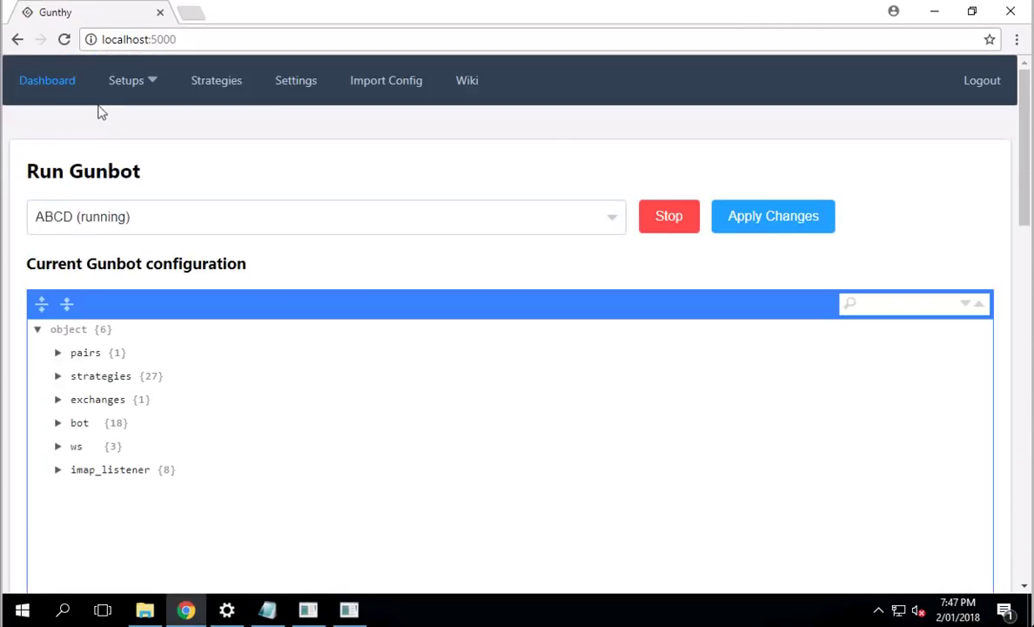
pyautogui.click(122, 80)
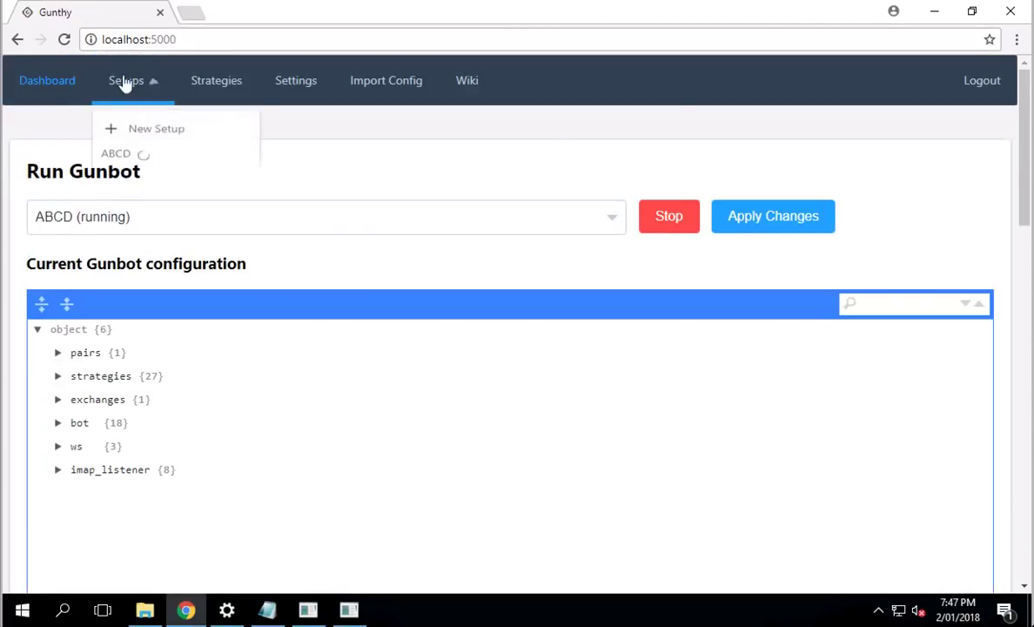
pyautogui.click(128, 159)
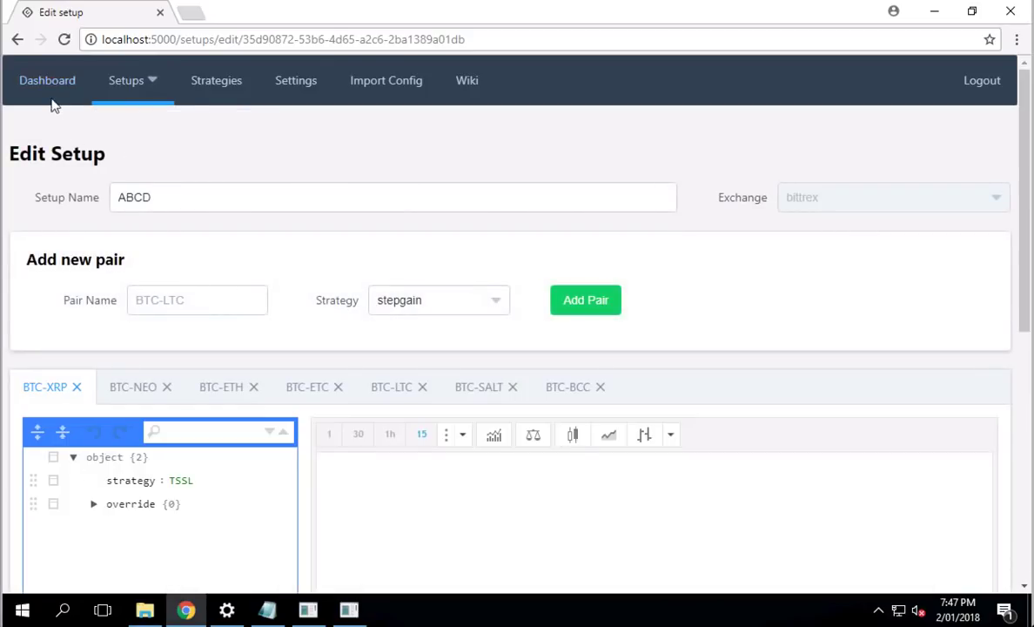
pyautogui.click(50, 102)
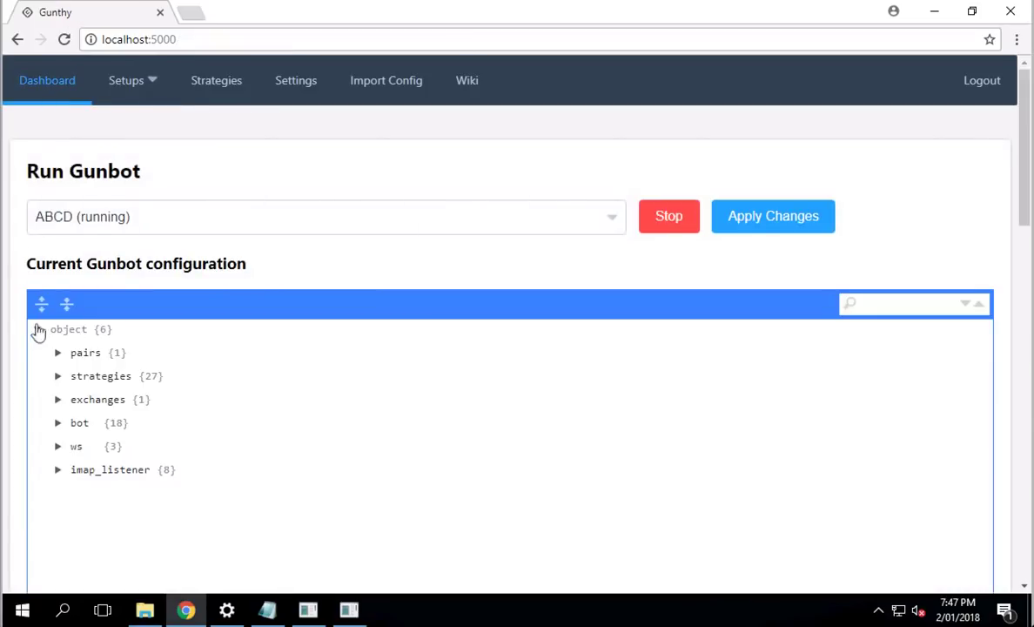
pyautogui.scroll(-4, 10, 312)
pyautogui.scroll(-3, 12, 311)
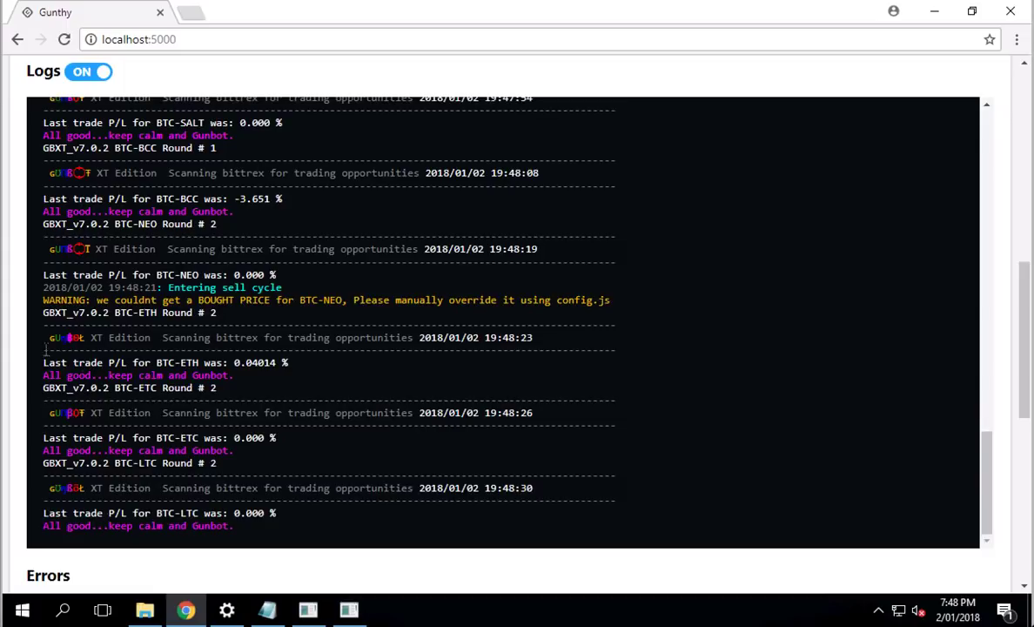
pyautogui.scroll(-2, 21, 353)
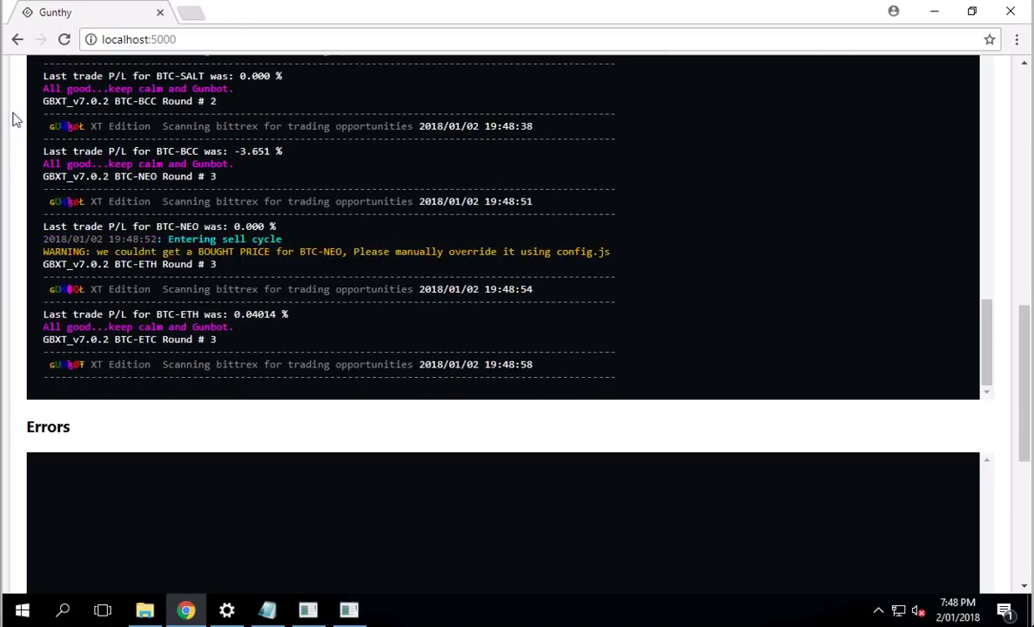
pyautogui.scroll(5, 13, 119)
pyautogui.scroll(8, 13, 119)
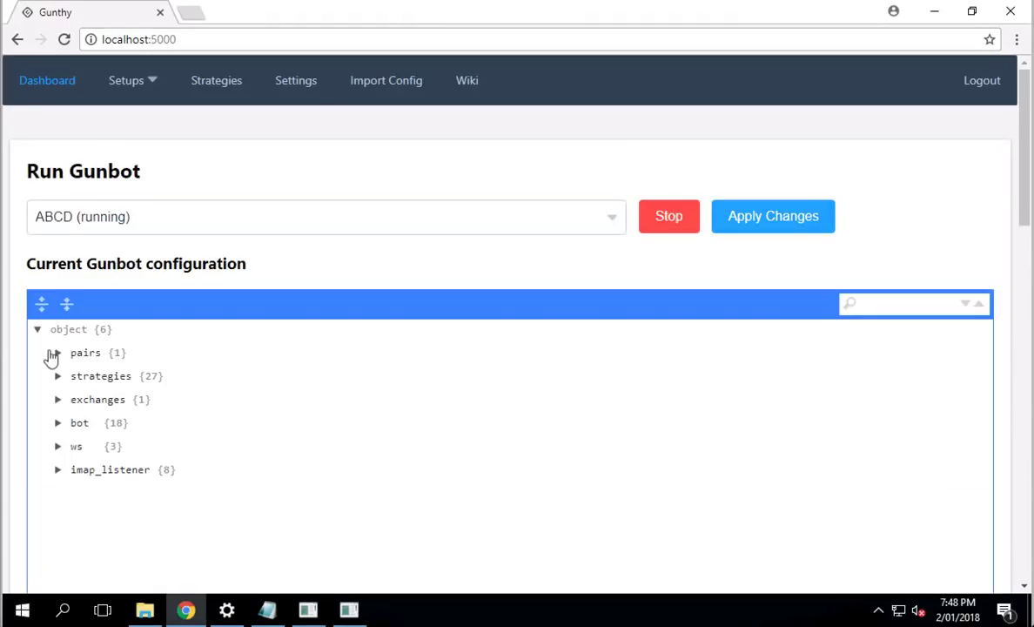
# Step: Expand the seven bittrex pairs in the preview and stop the running bot
pyautogui.click(57, 353)
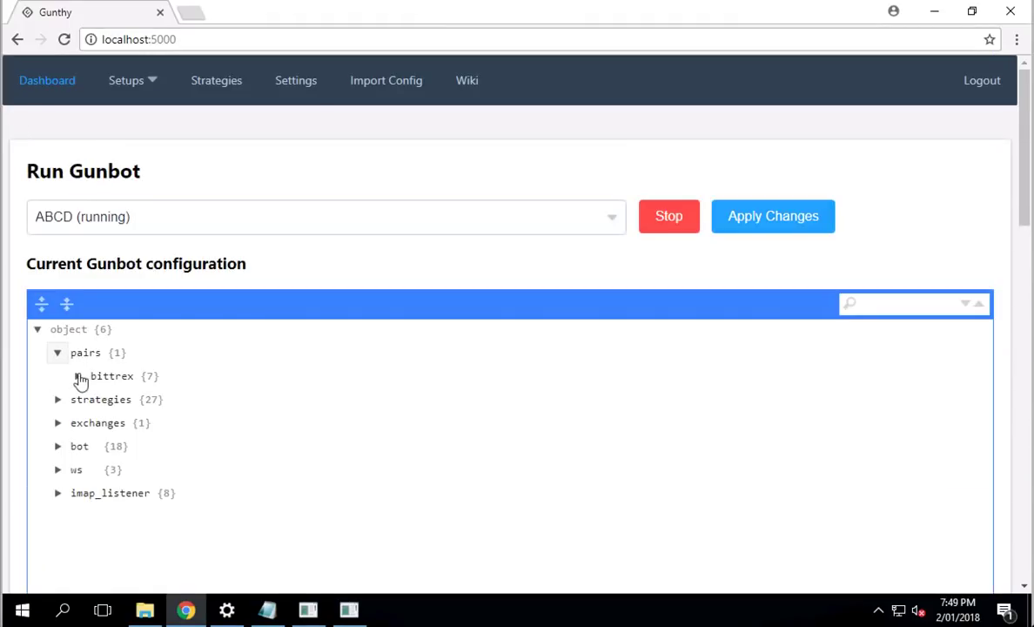
pyautogui.click(78, 376)
pyautogui.click(663, 217)
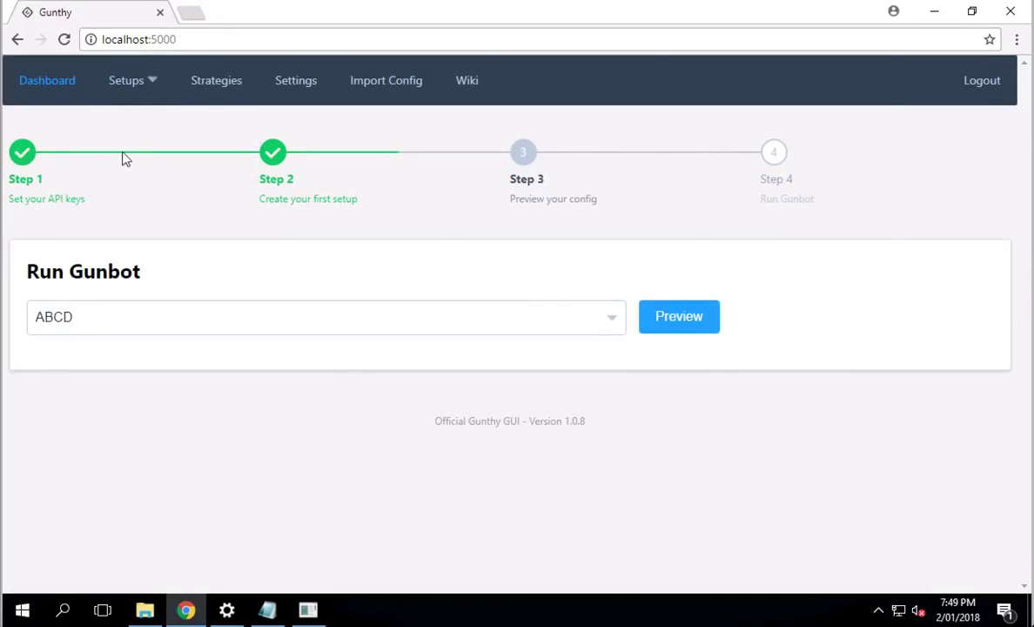
# Step: Open the ABCD setup and remove BTC-NEO, ETH, ETC, LTC, SALT and BCC pairs
pyautogui.moveTo(135, 80)
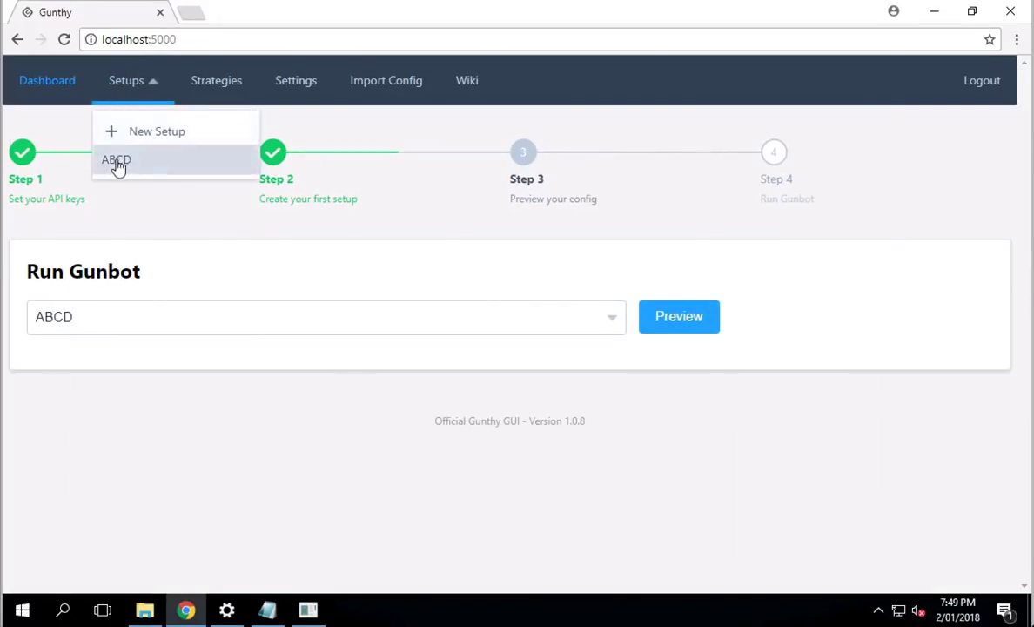
pyautogui.click(118, 165)
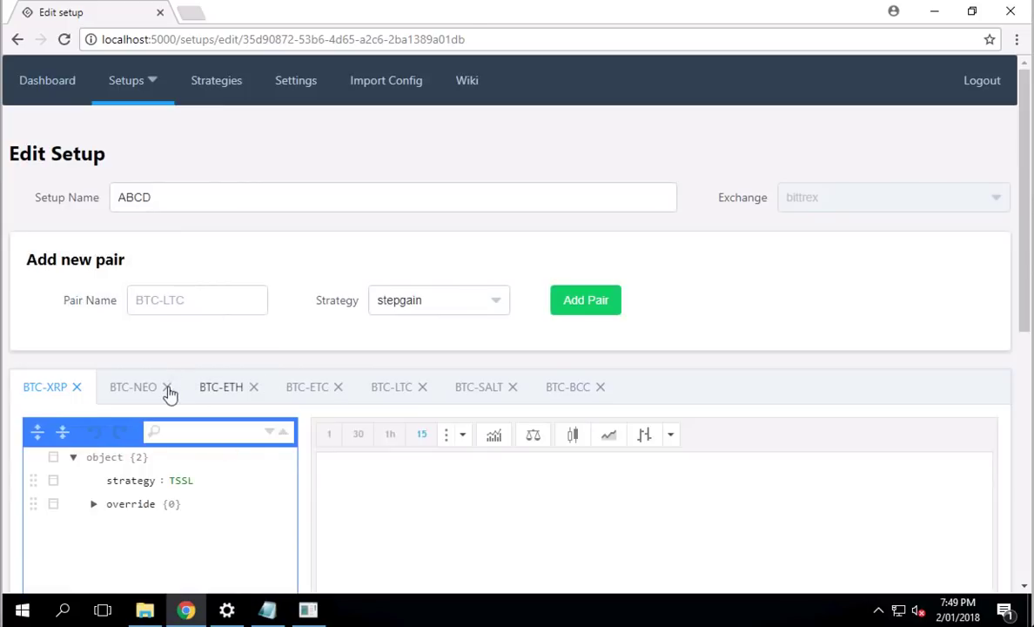
pyautogui.click(168, 390)
pyautogui.doubleClick(168, 390)
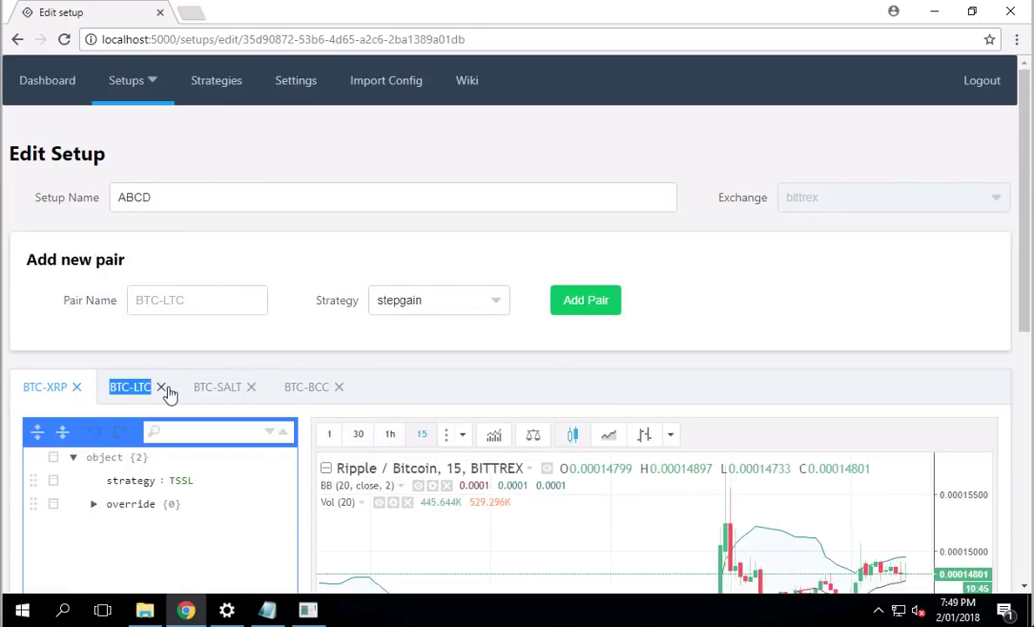
pyautogui.click(164, 392)
pyautogui.click(162, 389)
pyautogui.click(163, 389)
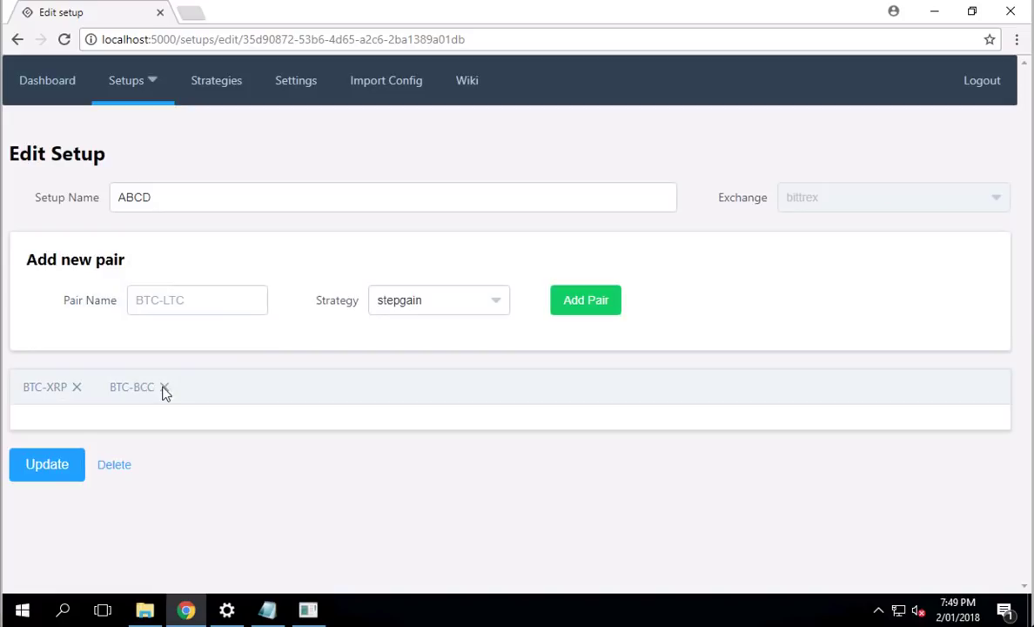
pyautogui.click(164, 390)
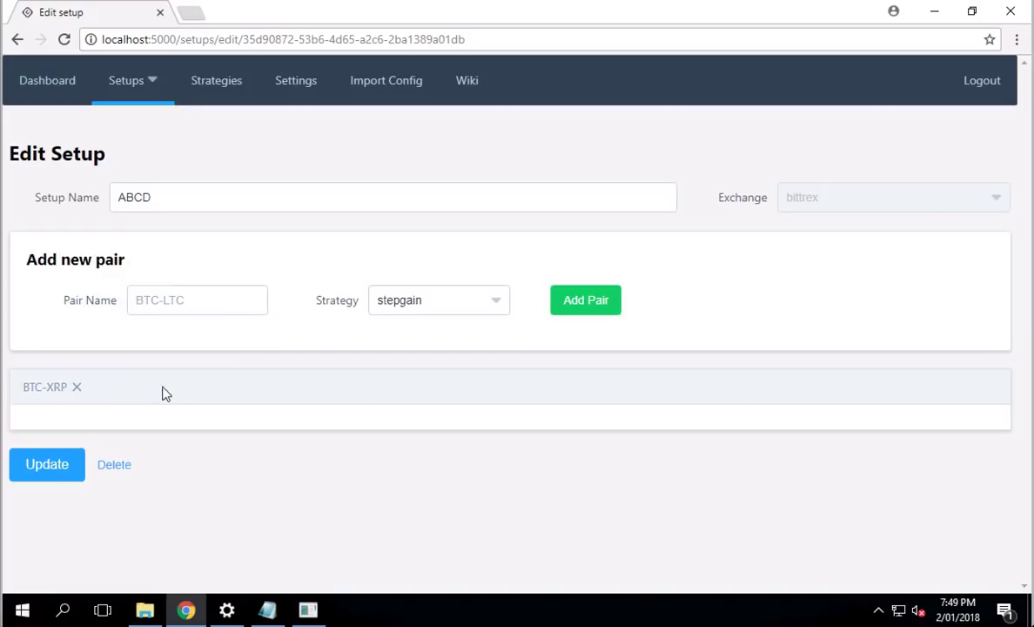
# Step: Confirm BTC-XRP uses the TSSL strategy and save the trimmed setup with Update
pyautogui.click(36, 386)
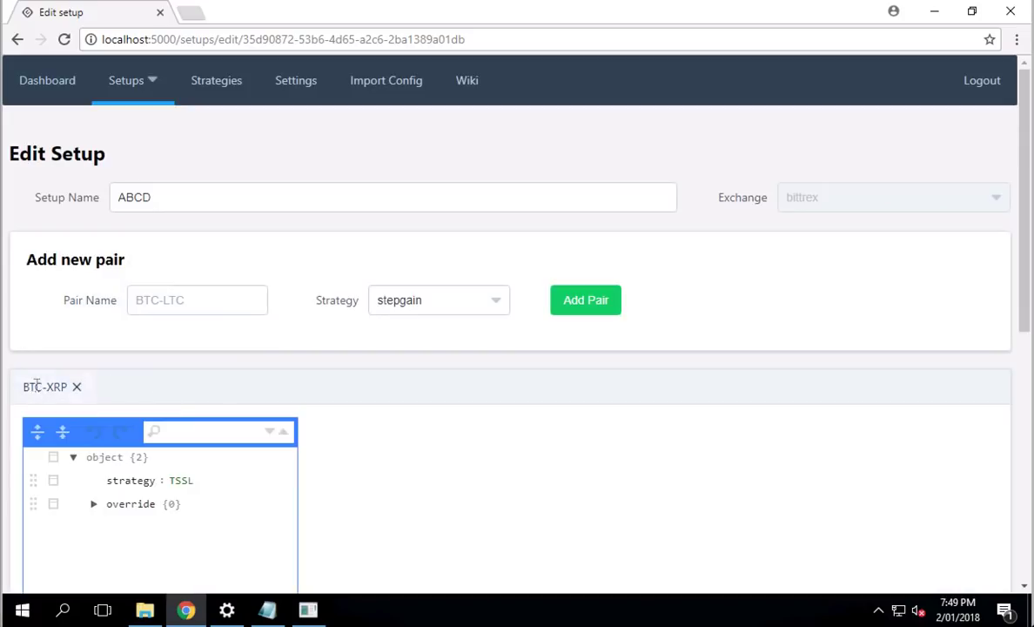
pyautogui.click(139, 481)
pyautogui.scroll(-6, 307, 394)
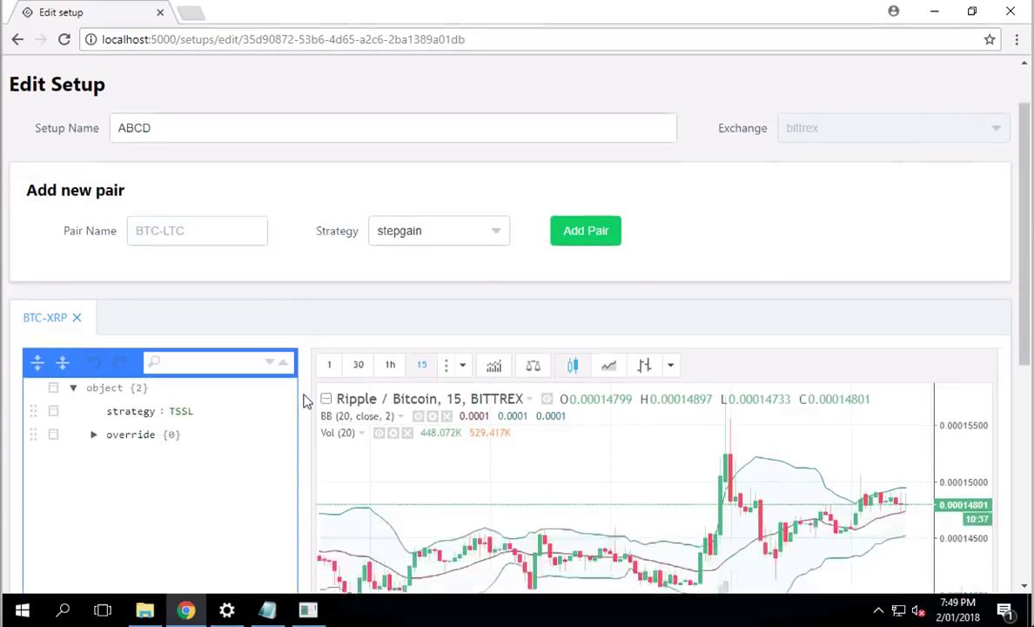
pyautogui.click(47, 558)
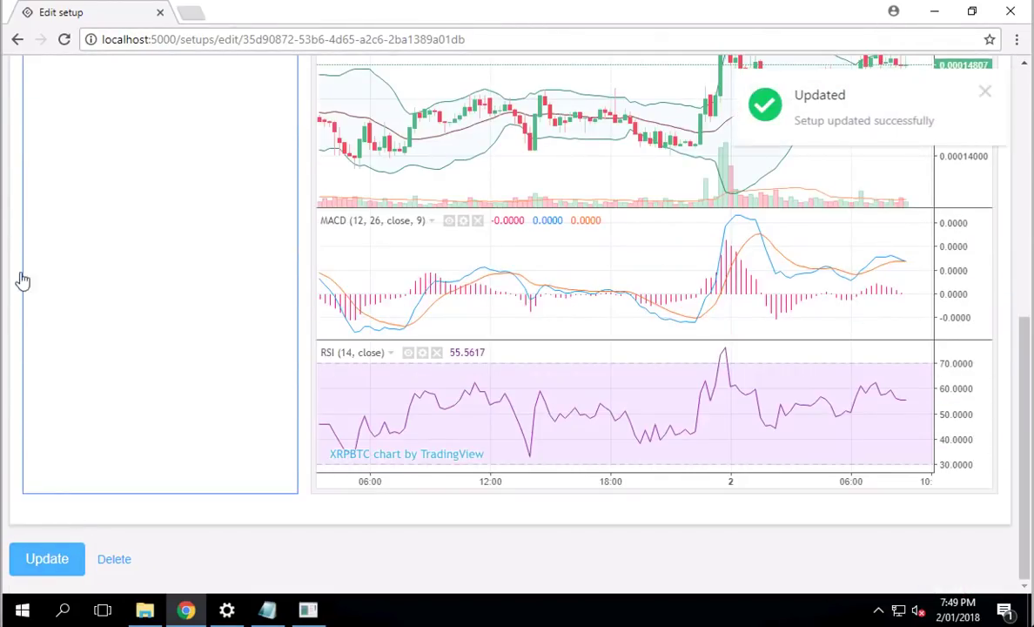
pyautogui.scroll(6, 16, 266)
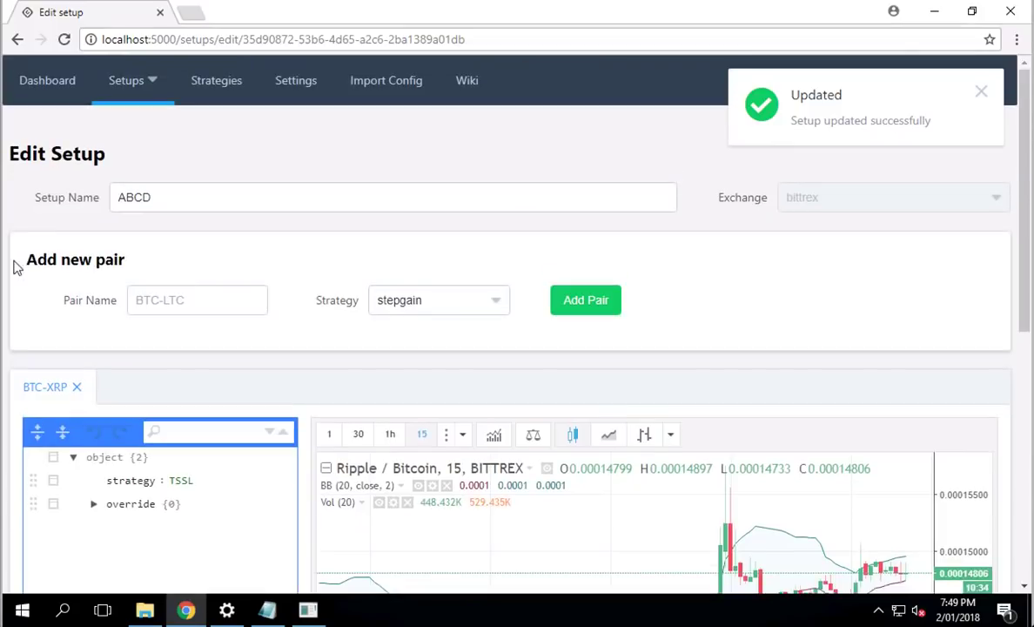
# Step: Preview the ABCD configuration on the Dashboard and run Gunbot with it
pyautogui.click(48, 83)
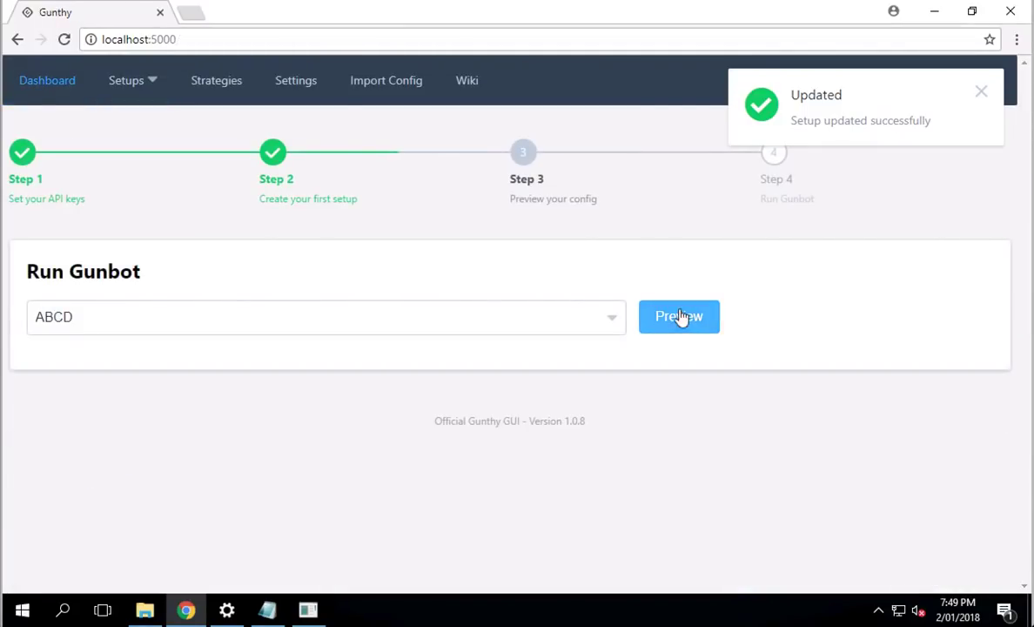
pyautogui.click(683, 319)
pyautogui.click(712, 331)
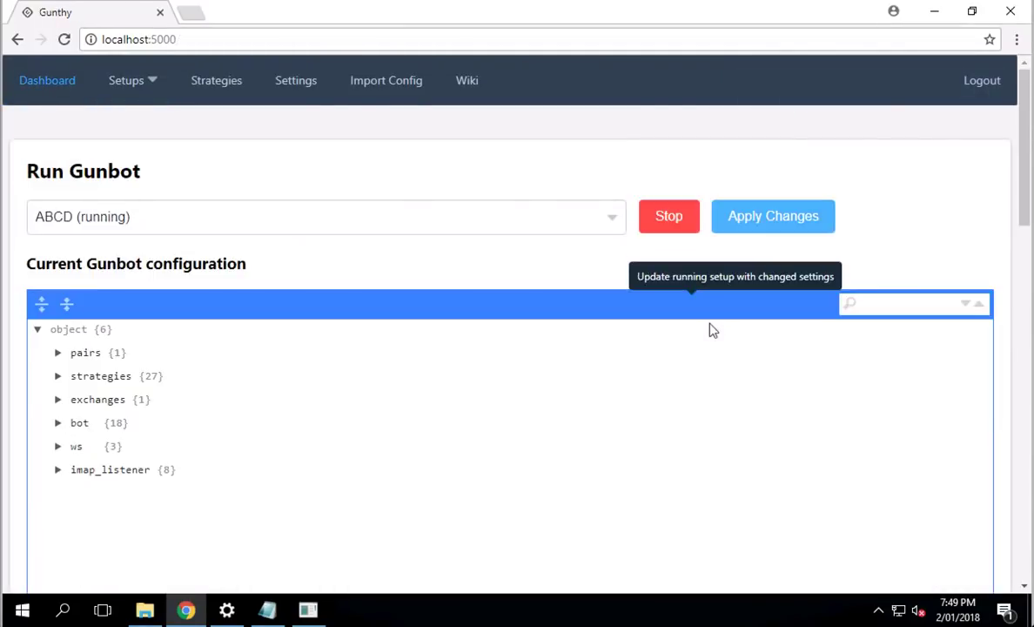
# Step: Scroll to the Logs panel to watch the config and bittrex exchange load
pyautogui.click(10, 264)
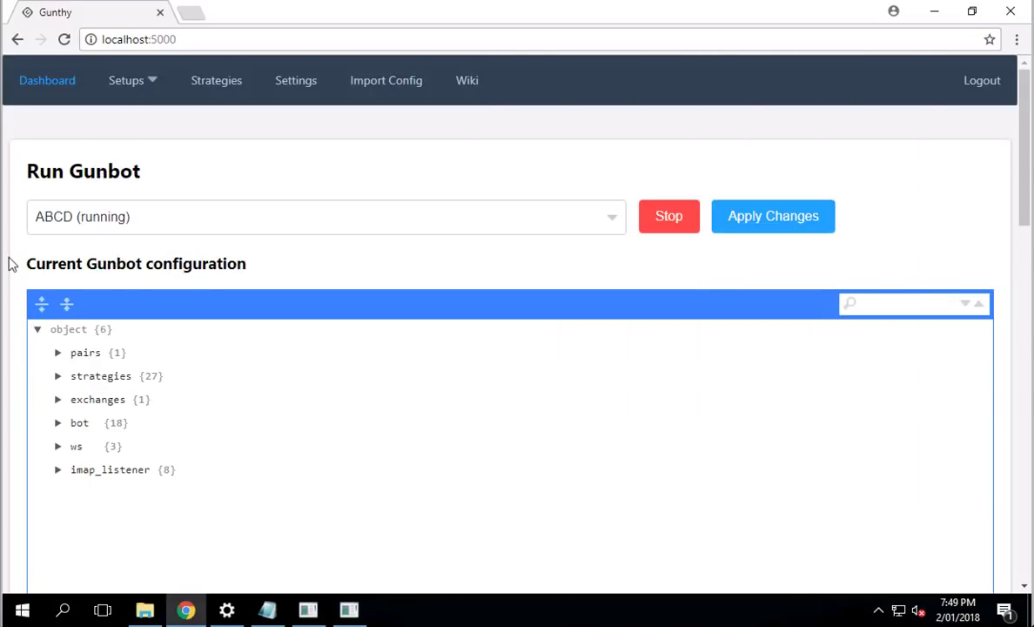
pyautogui.scroll(-4, 10, 264)
pyautogui.scroll(-4, 10, 263)
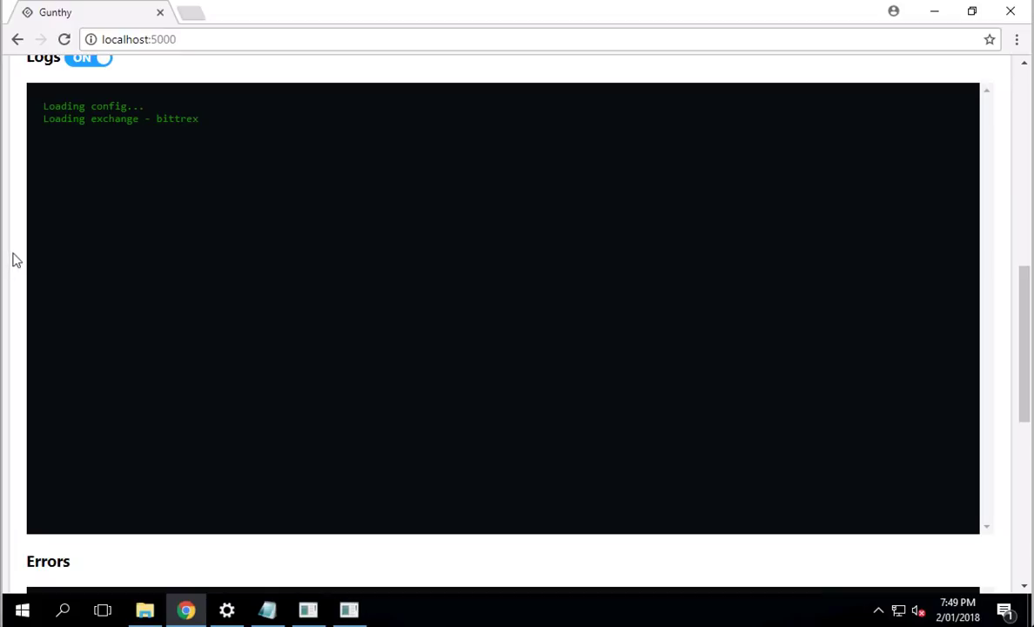
pyautogui.scroll(-1, 15, 259)
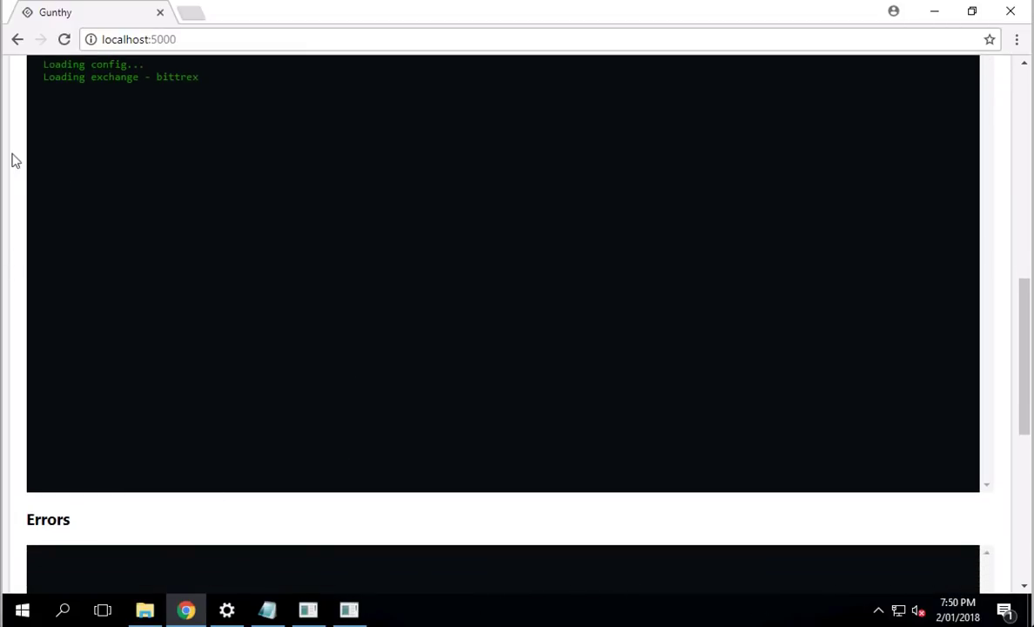
pyautogui.scroll(10, 15, 159)
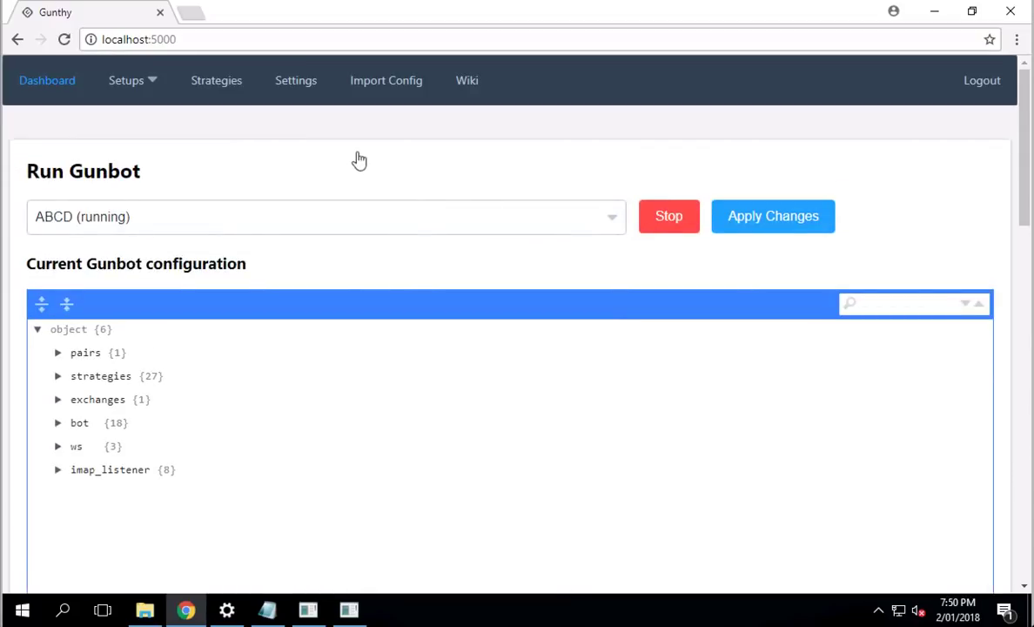
pyautogui.scroll(-4, 11, 177)
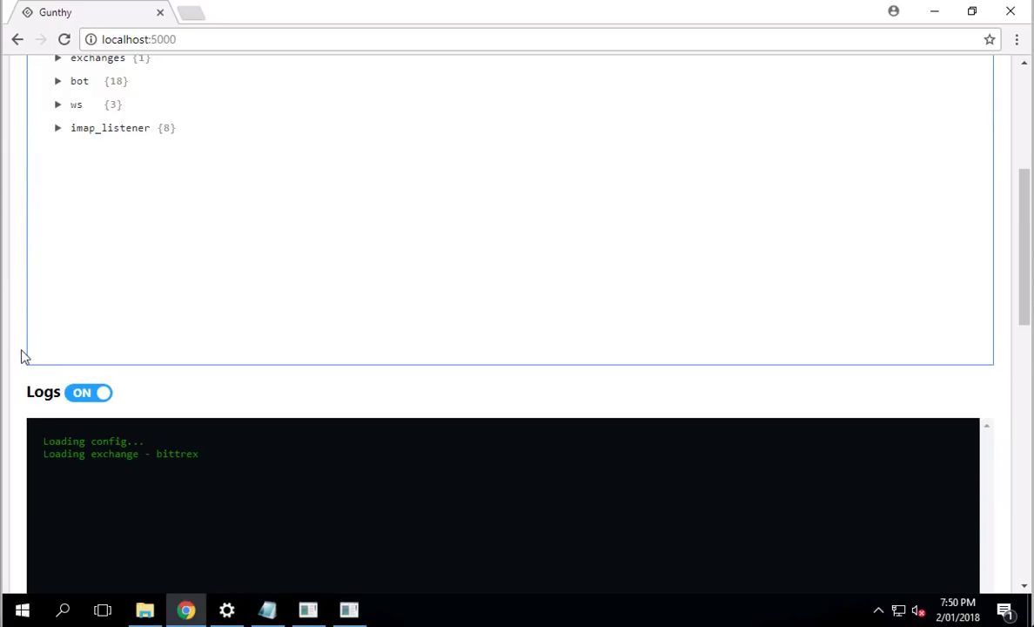